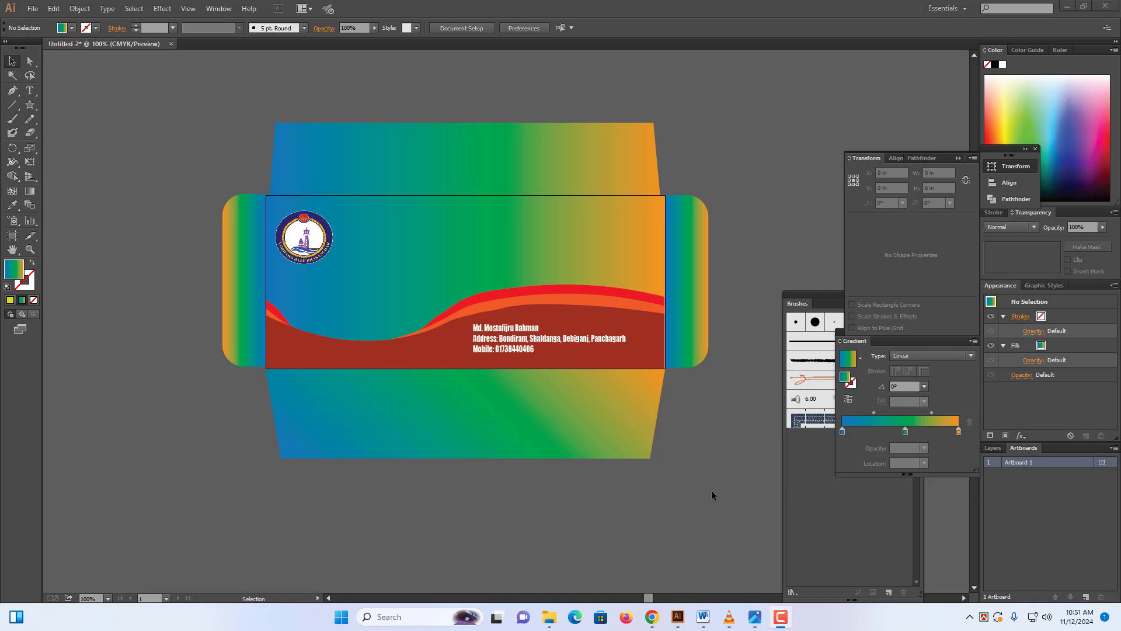
Step: Switch to Word and check the width and height of the Envelope #10 paper size in the page setup
left_click(698, 618)
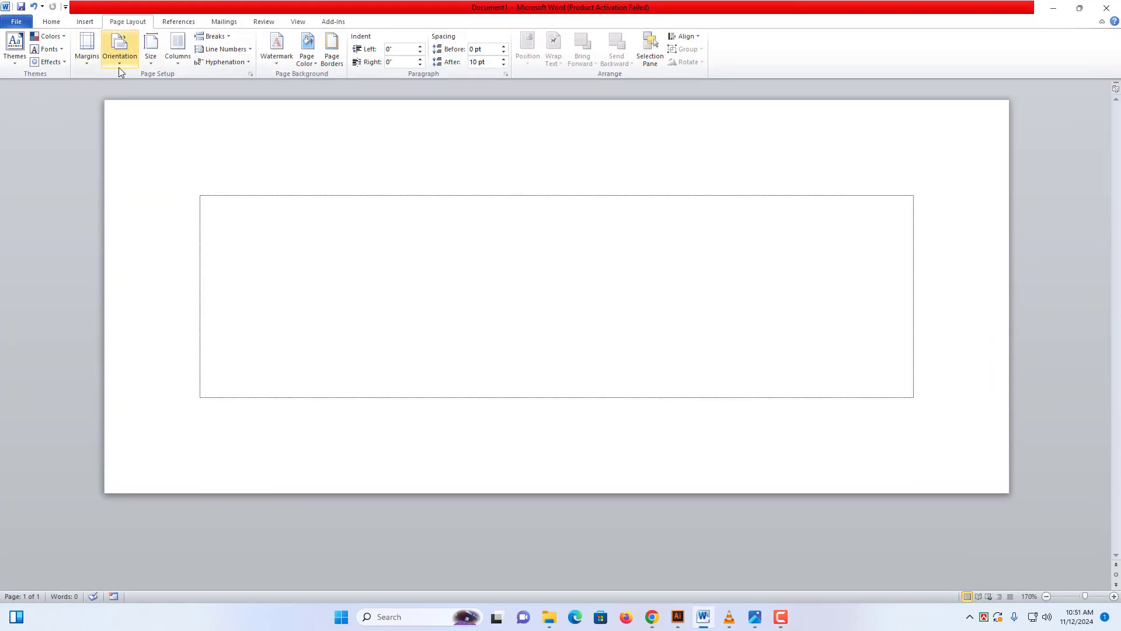
left_click(87, 62)
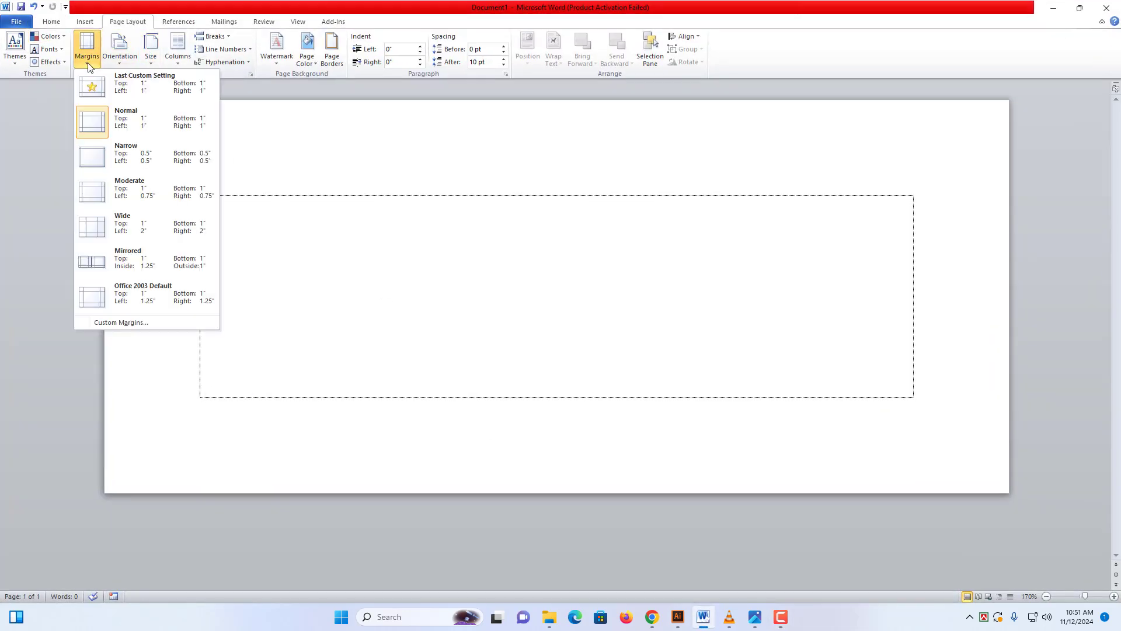
left_click(143, 326)
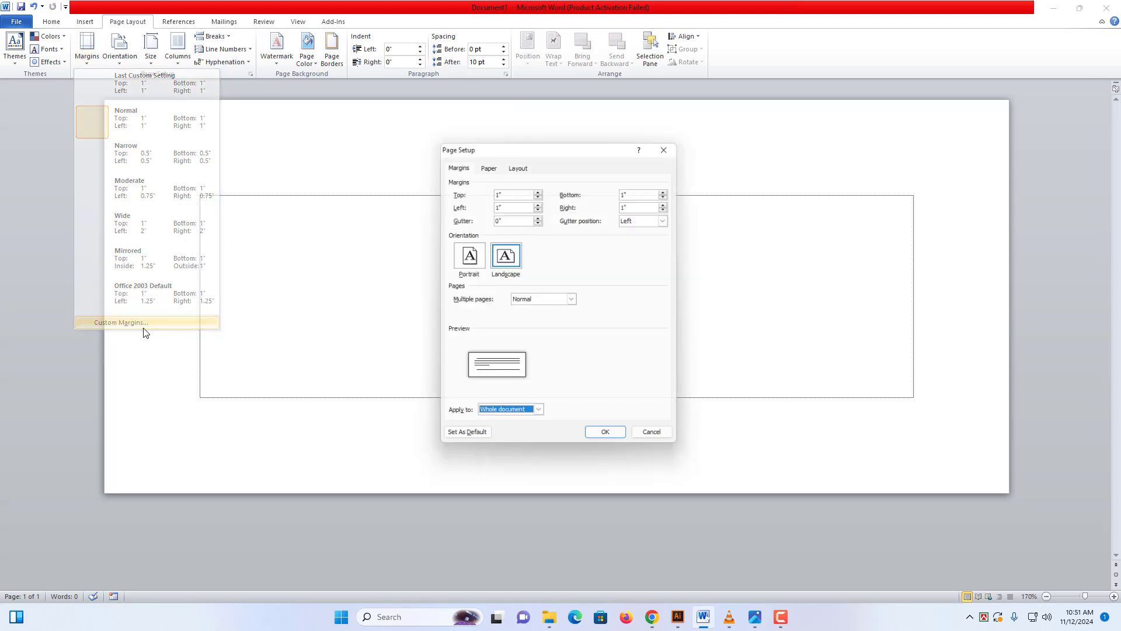
left_click(488, 163)
left_click(551, 192)
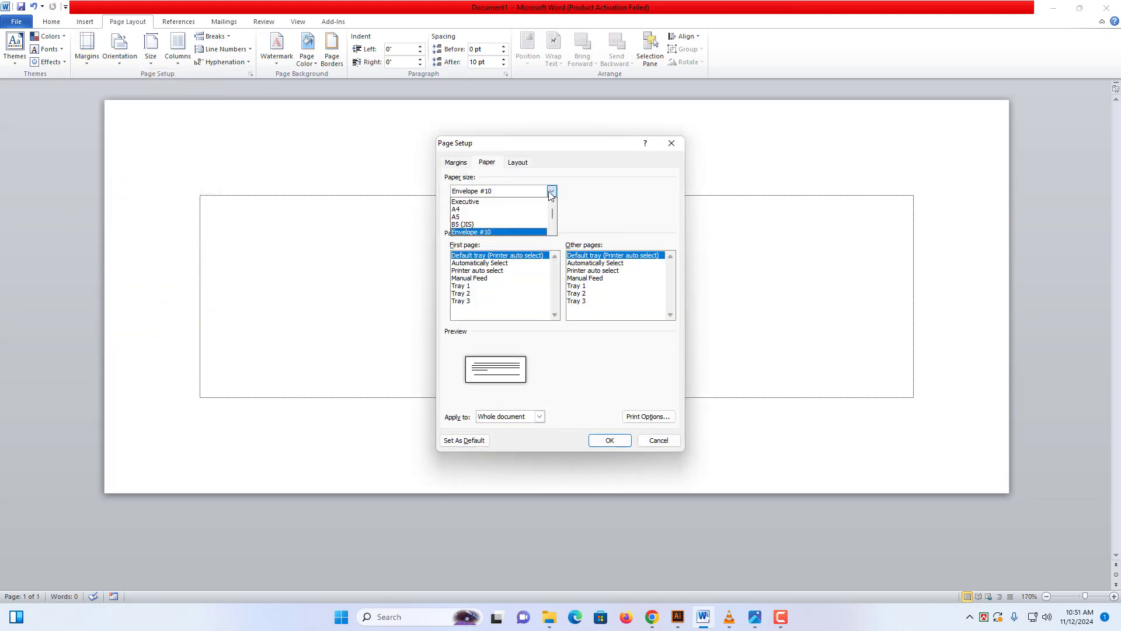
left_click(508, 233)
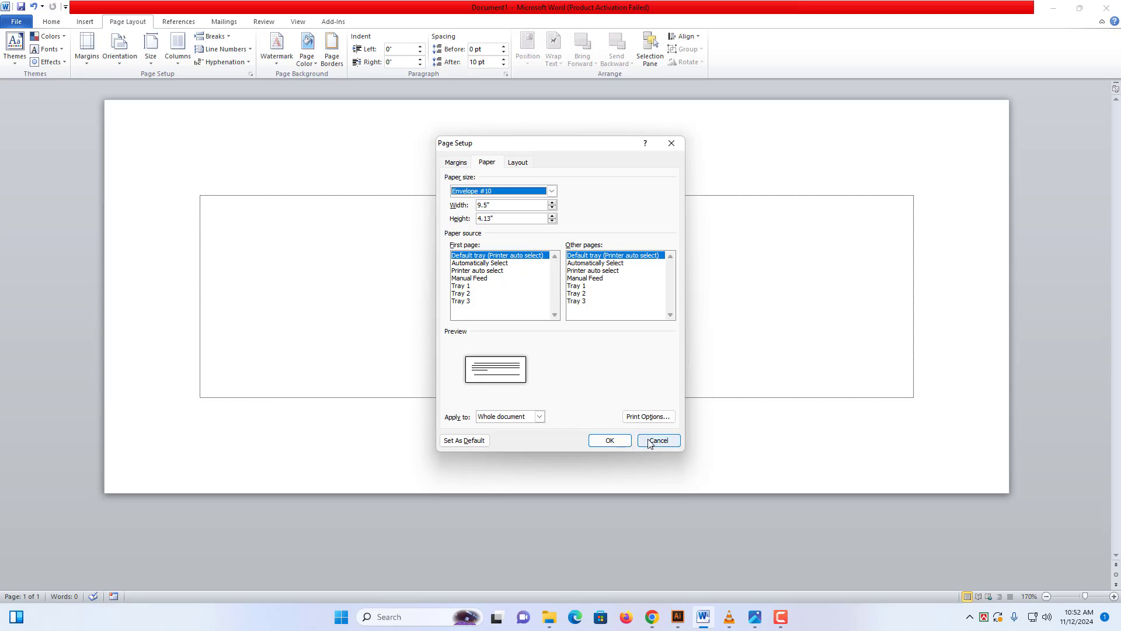
left_click(669, 439)
Step: Switch to Illustrator and create a new document 9.5 in wide and 4.13 in high
left_click(677, 617)
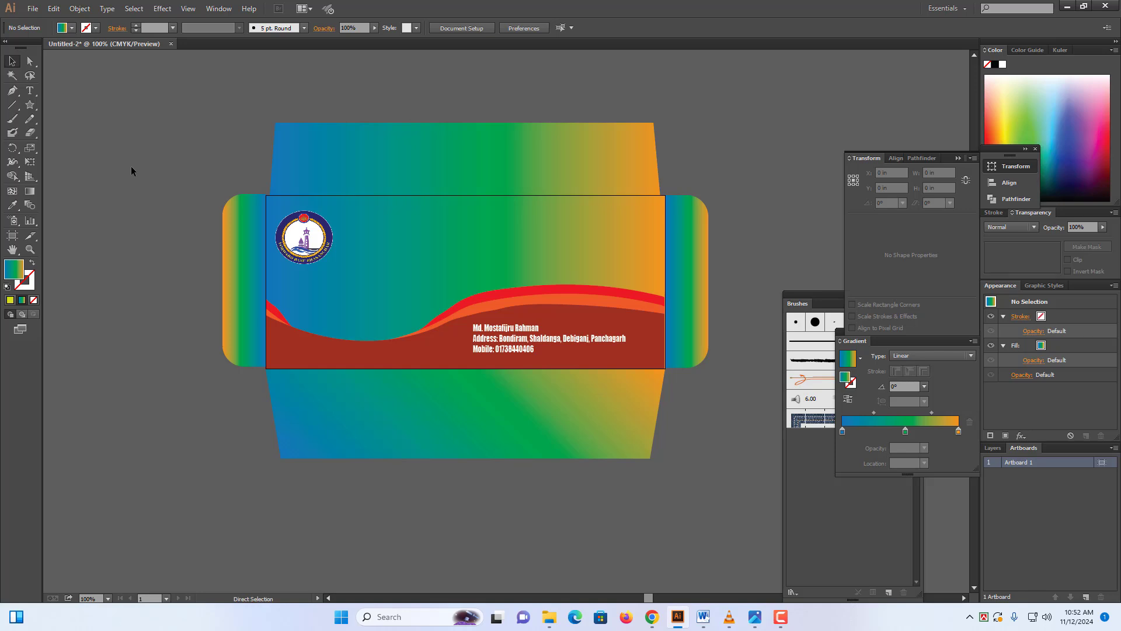
key("ctrl+n")
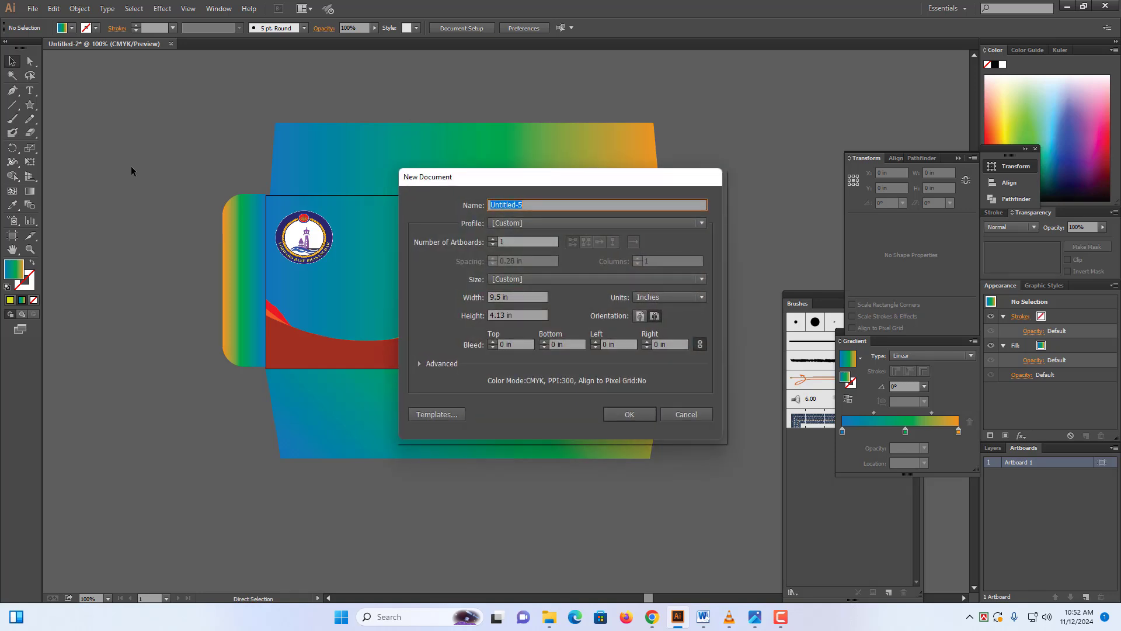
left_click(682, 420)
left_click(33, 9)
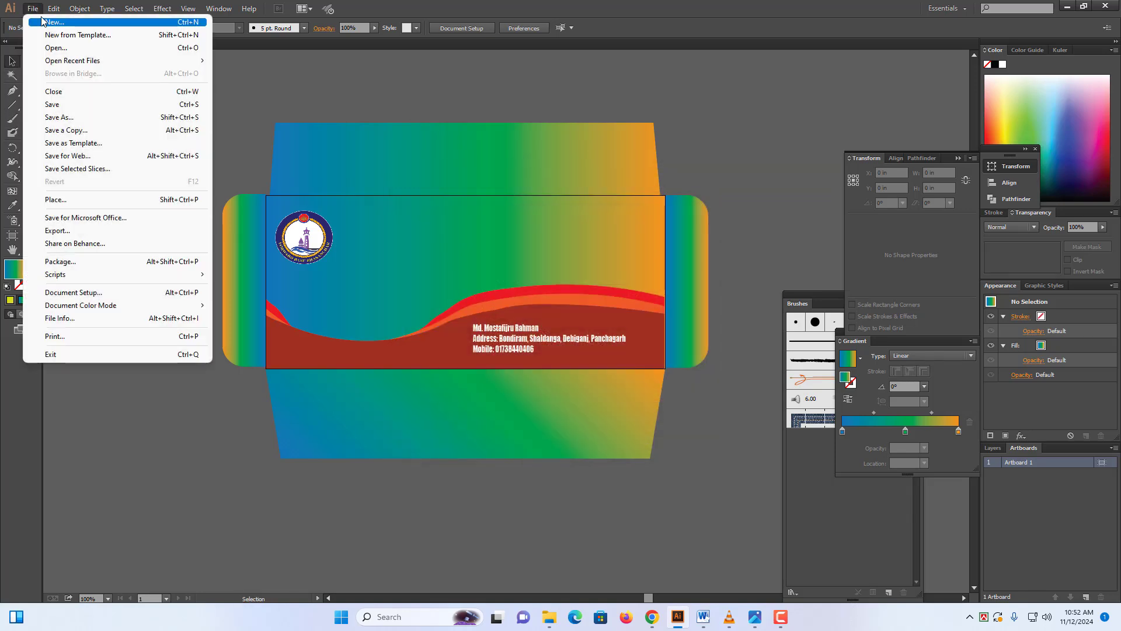
left_click(42, 21)
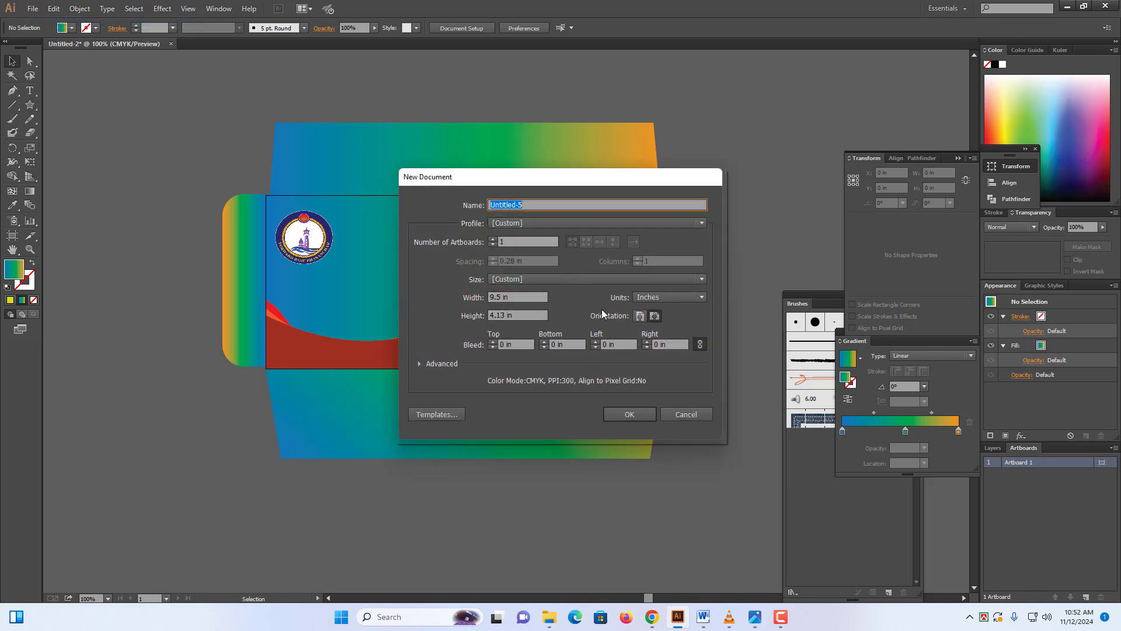
left_click_drag(513, 296, 466, 292)
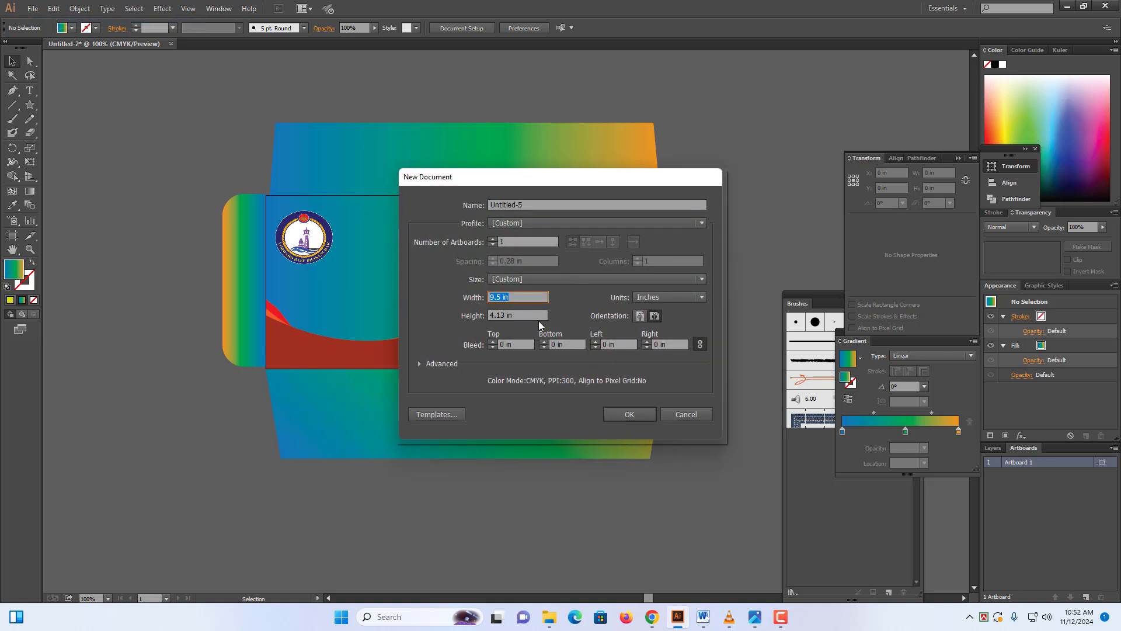
key("Tab")
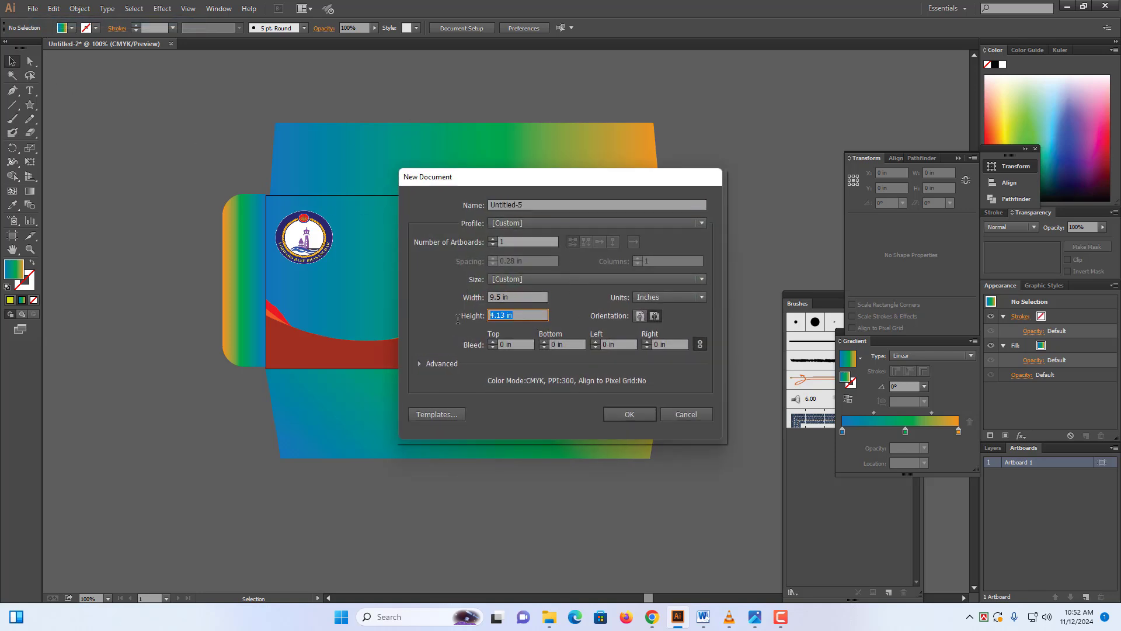
left_click(620, 412)
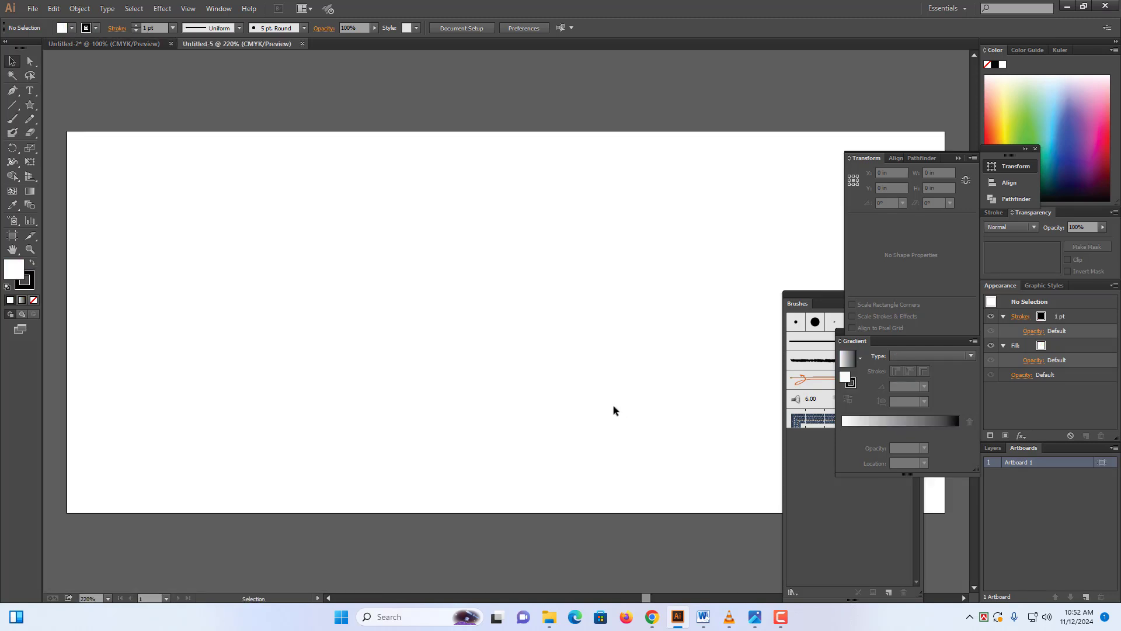
Step: Create a rectangle 9.4583 in wide and 4.13 in high on the blank artboard
key("ctrl+minus")
key("ctrl+minus")
key("ctrl+minus")
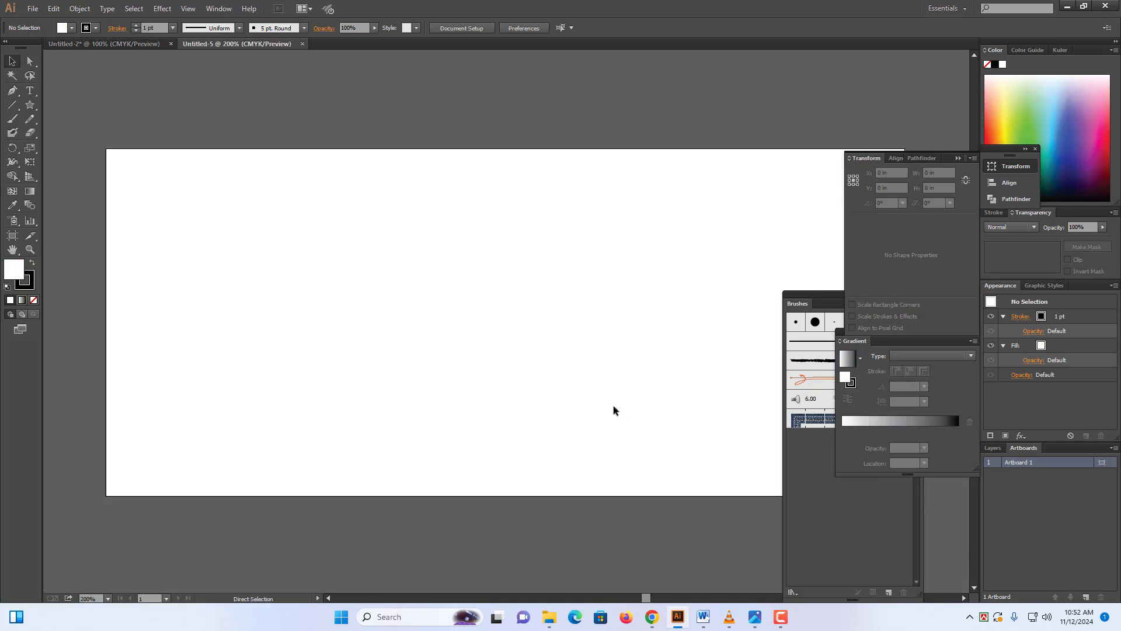
left_click_drag(582, 332, 566, 321)
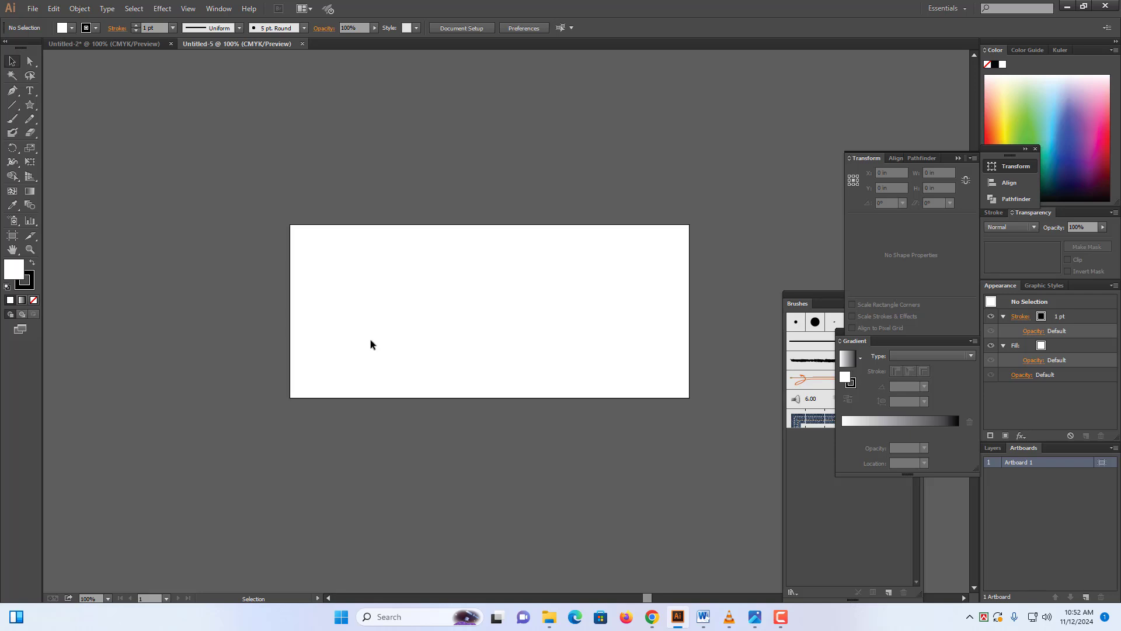
left_click_drag(34, 111, 58, 104)
left_click(400, 282)
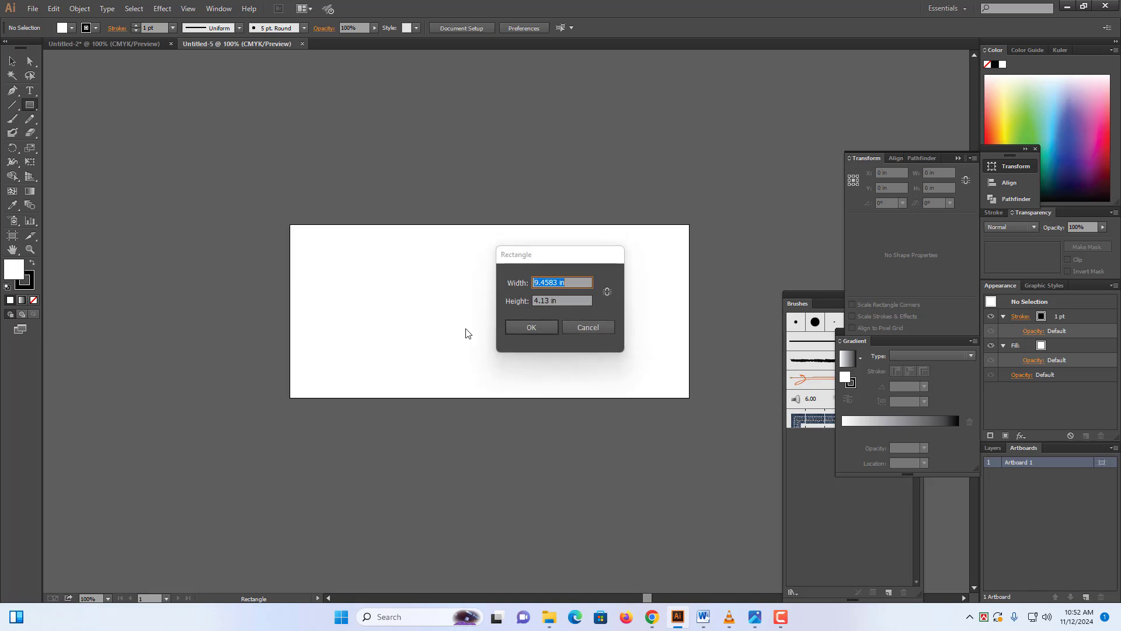
left_click(535, 325)
Step: Fill the rectangle with pink and centre it over the artboard
left_click(1060, 104)
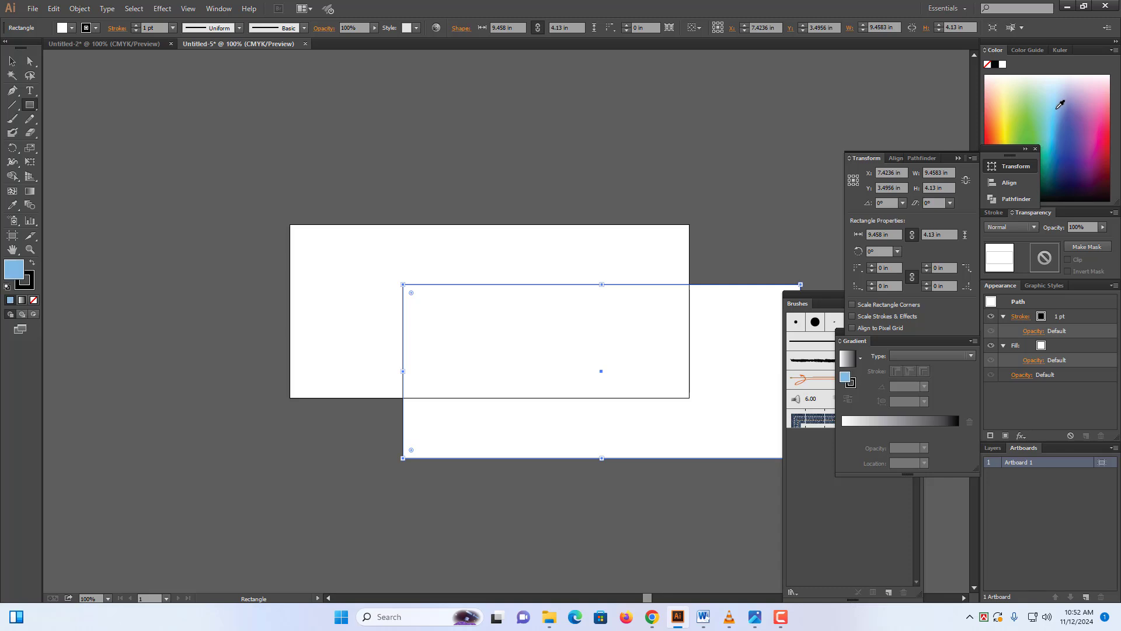
left_click(1037, 107)
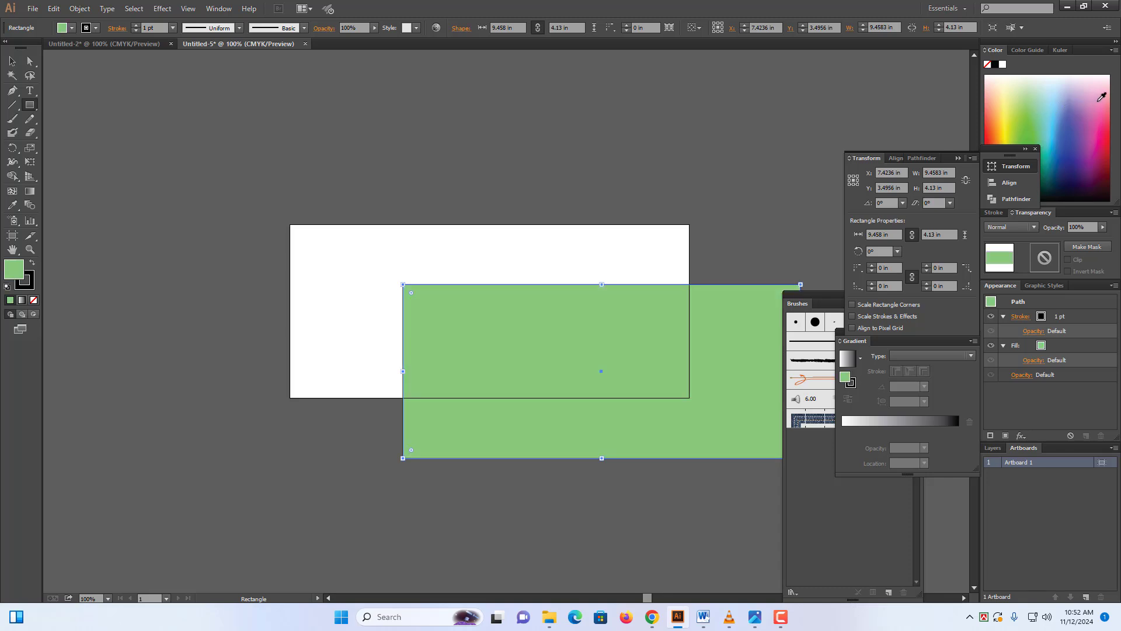
left_click(1100, 100)
left_click(11, 61)
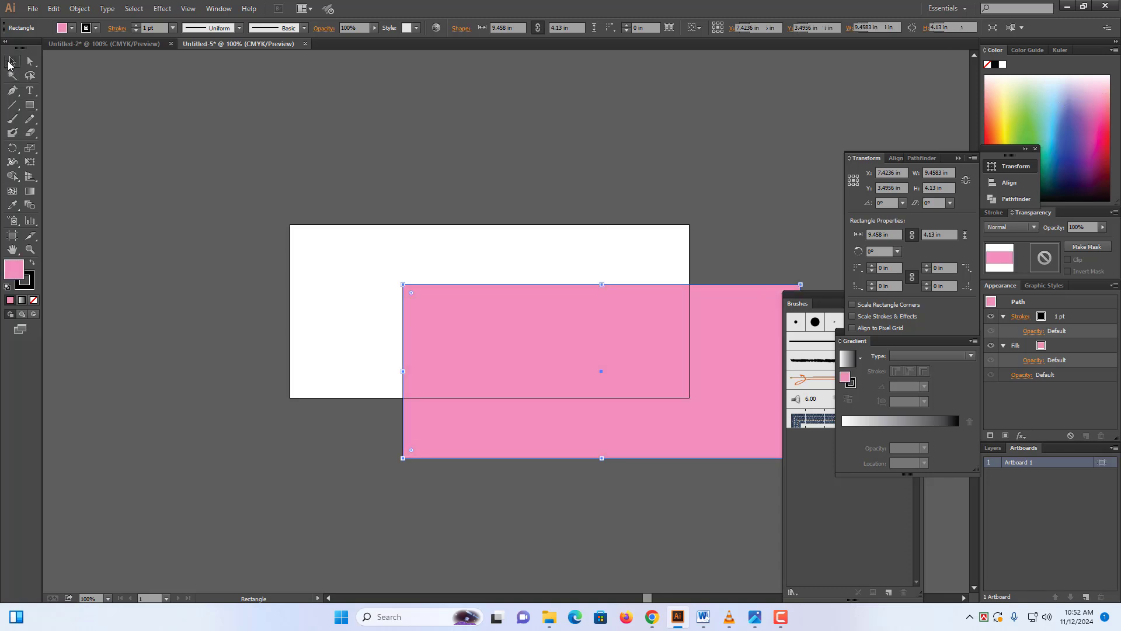
left_click_drag(593, 337, 483, 266)
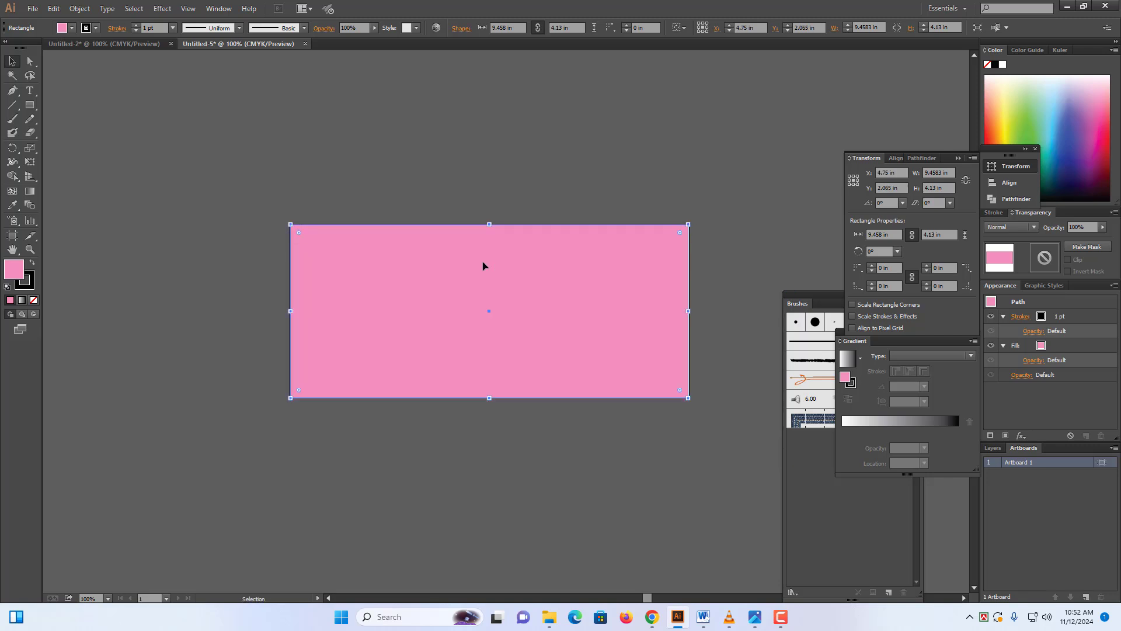
Step: Create a three-point star with radii 0.3472 in and 0.6944 in, forming a triangle, outside the artboard near its upper-left corner
left_click(29, 105)
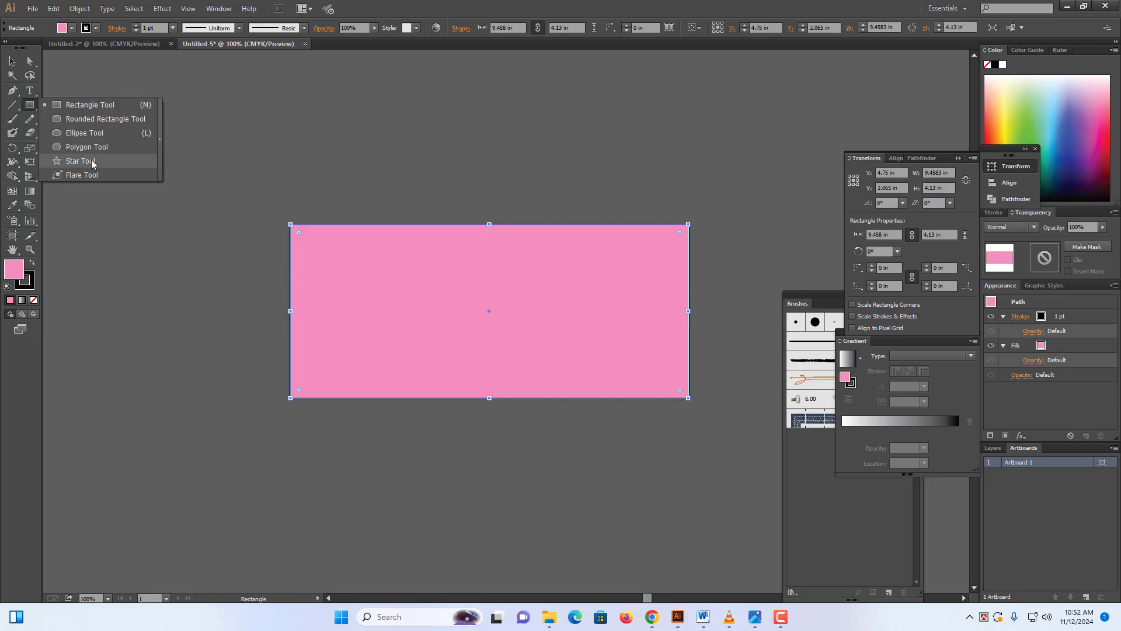
left_click(82, 160)
left_click(29, 104)
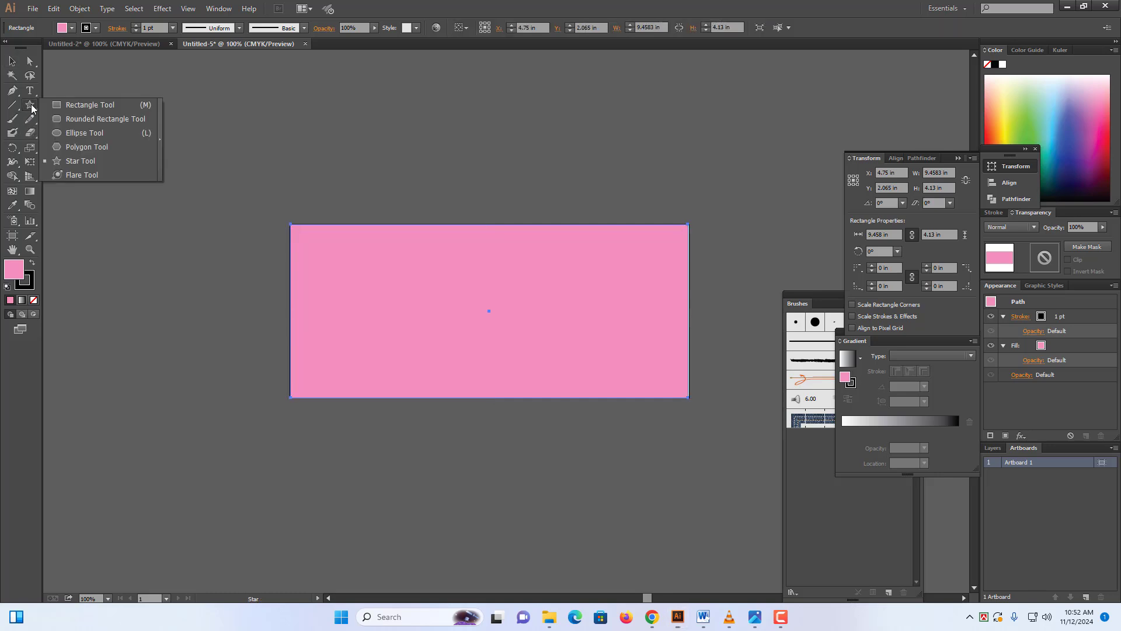
left_click(108, 162)
left_click(495, 295)
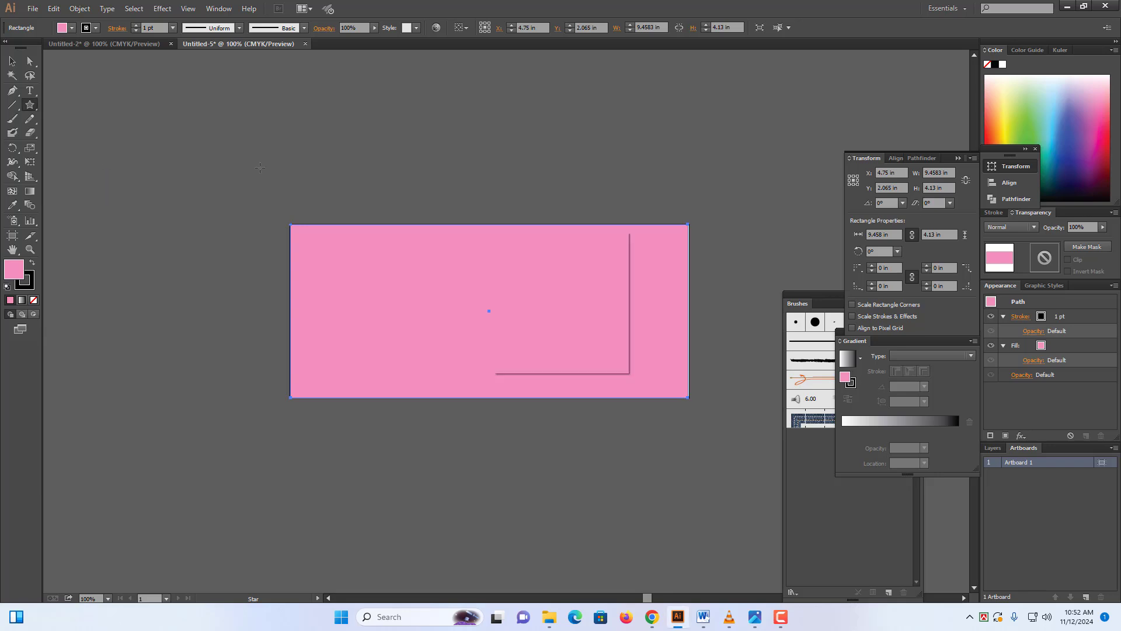
double_click(569, 316)
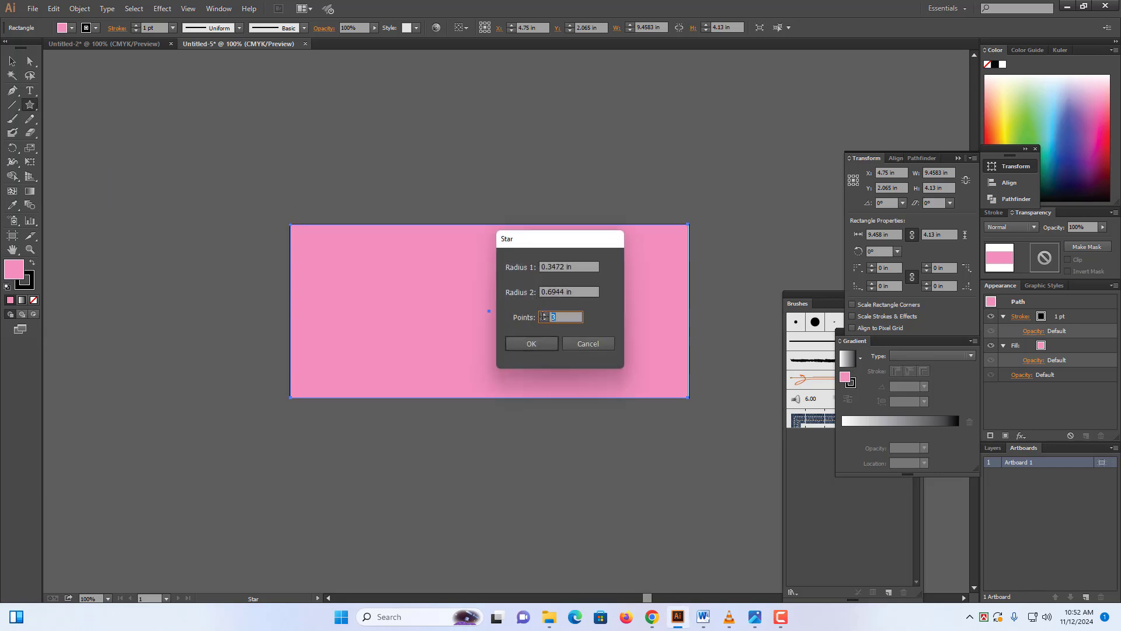
type("5")
left_click(532, 343)
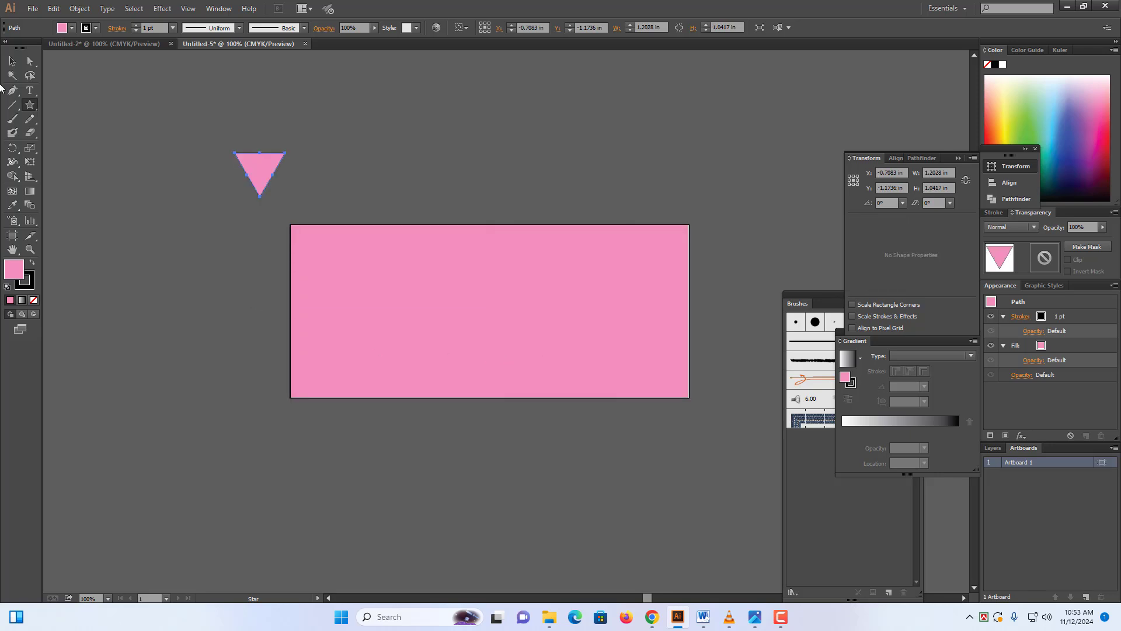
Step: Fill the triangle light blue and fit it over the pink rectangle, about 9.45 in wide and 4.14 in high, with its tip on the lower edge
left_click(12, 61)
left_click(1052, 124)
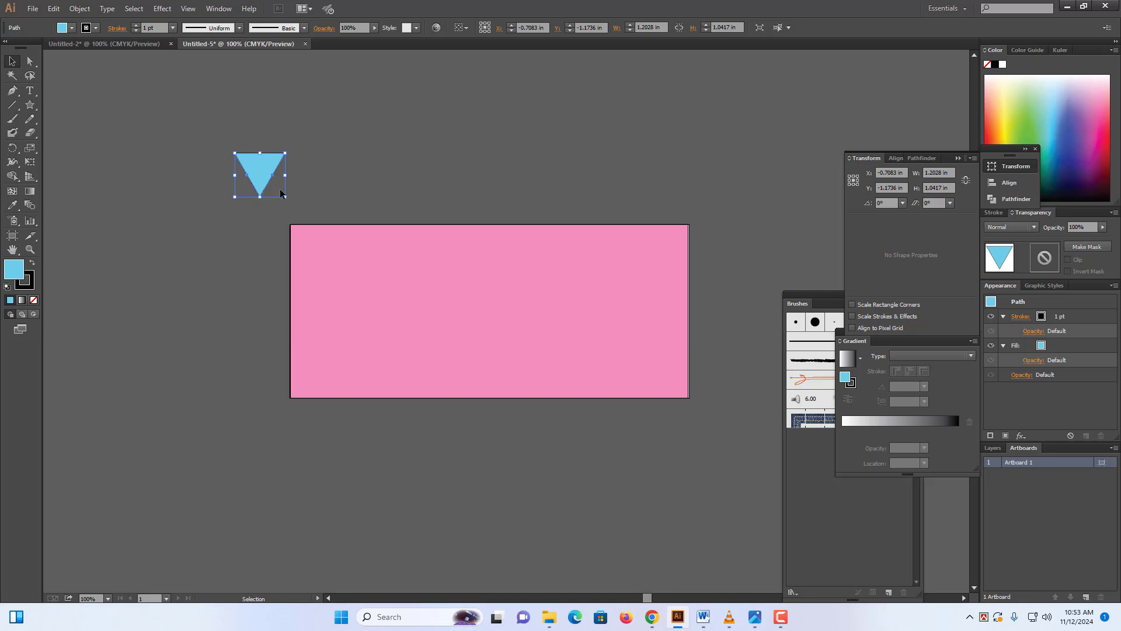
left_click_drag(286, 196, 504, 326)
left_click_drag(229, 116, 433, 301)
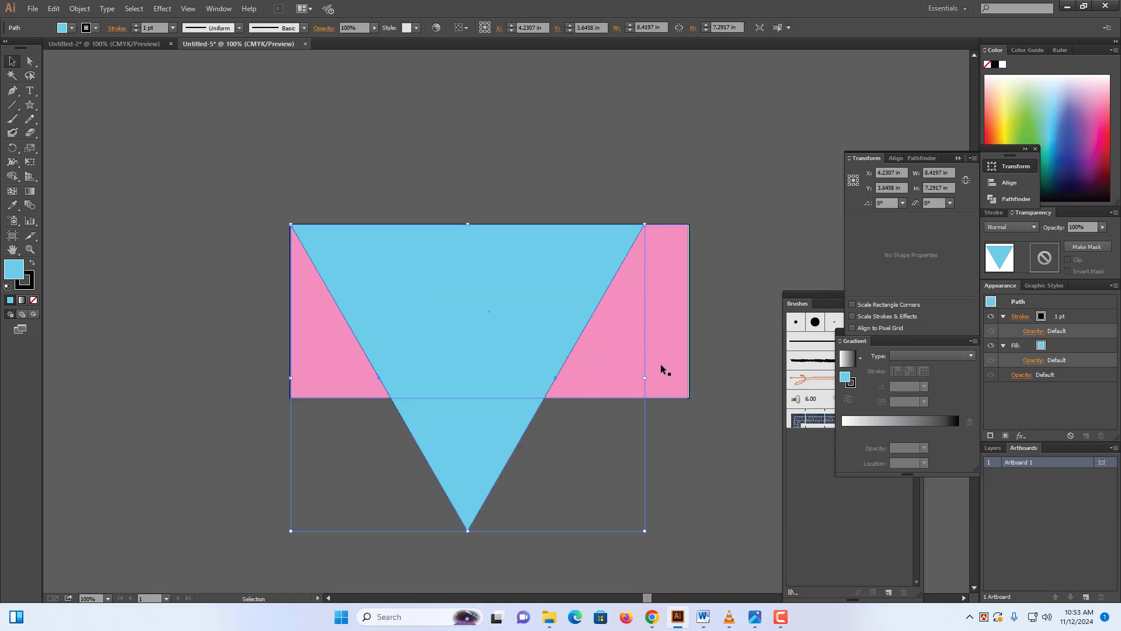
left_click_drag(646, 380, 688, 379)
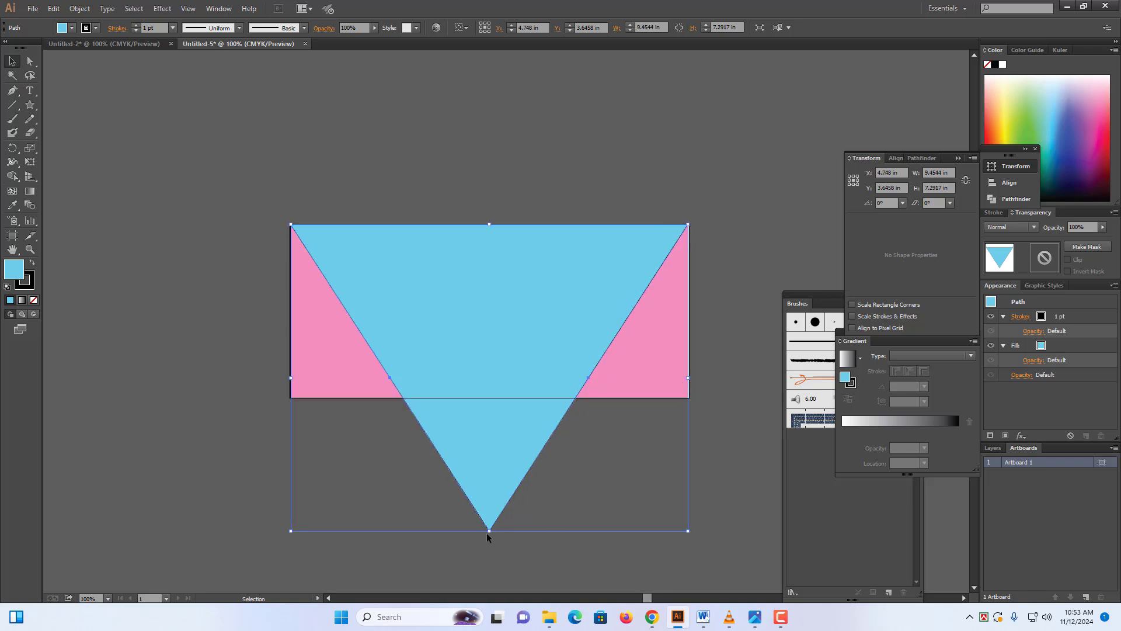
left_click_drag(488, 531, 496, 399)
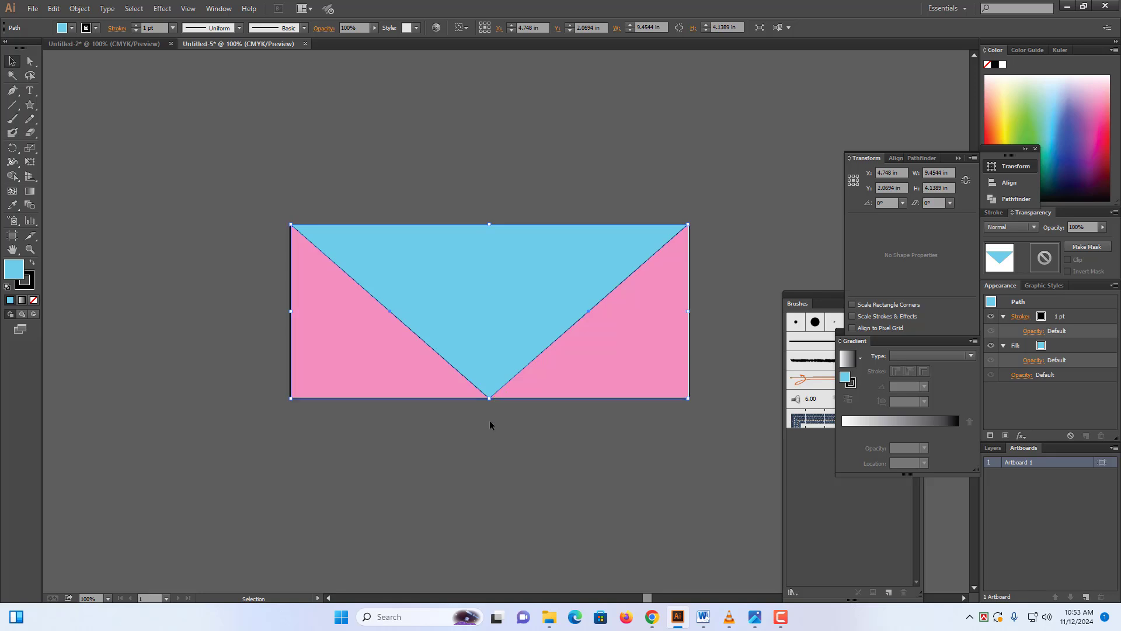
left_click(489, 447)
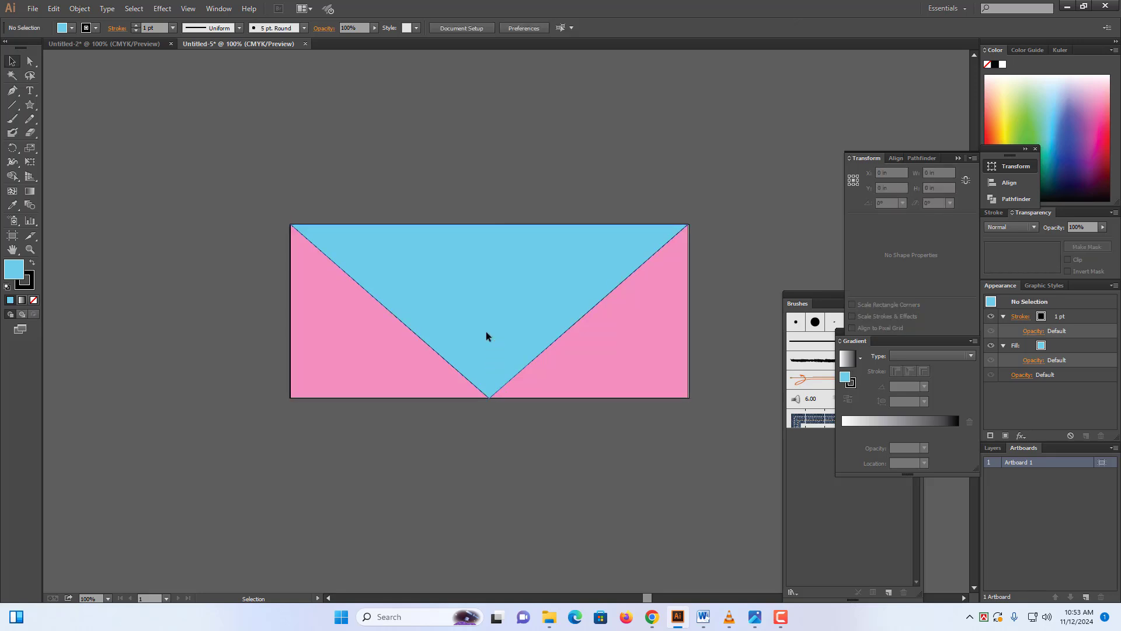
Step: Make a copy of the blue triangle reflected across the vertical axis
left_click(485, 331)
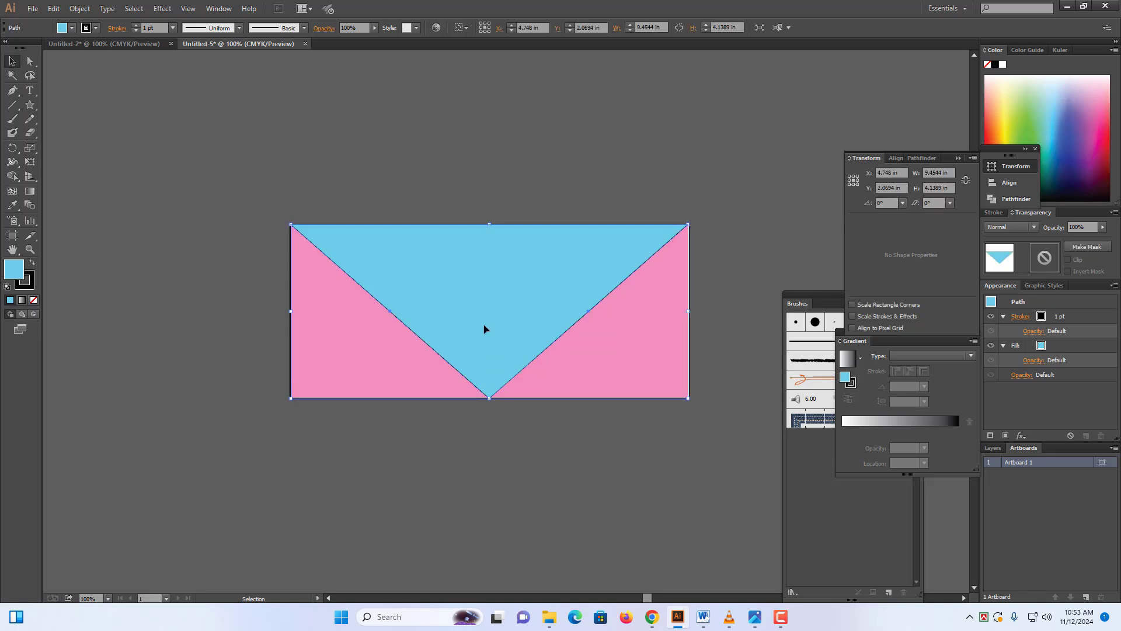
right_click(484, 327)
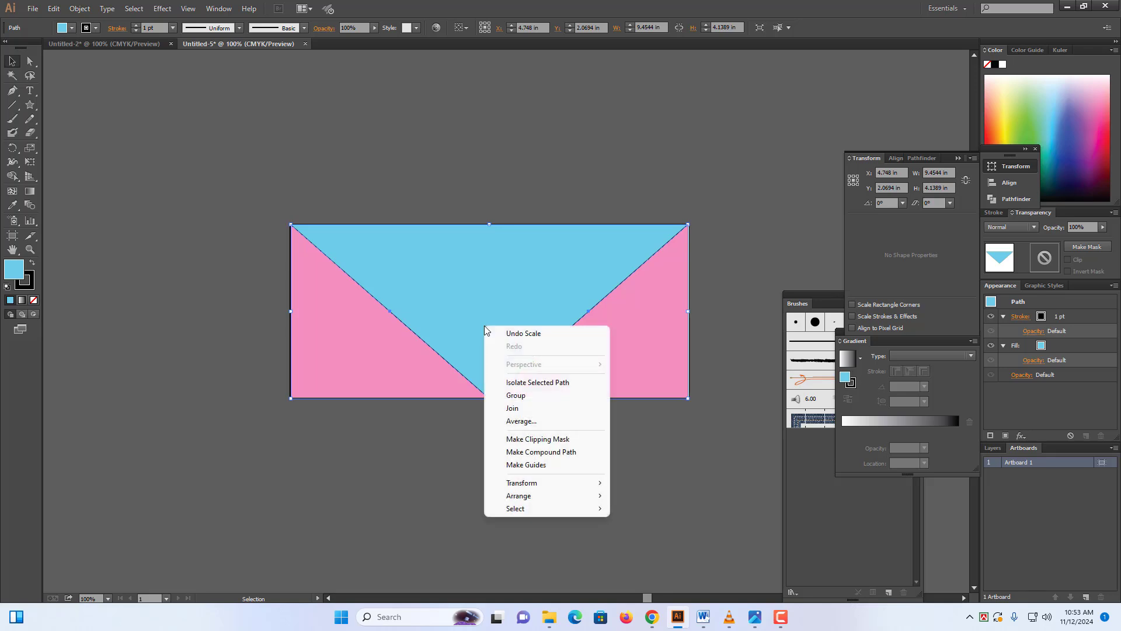
mouse_move(536, 489)
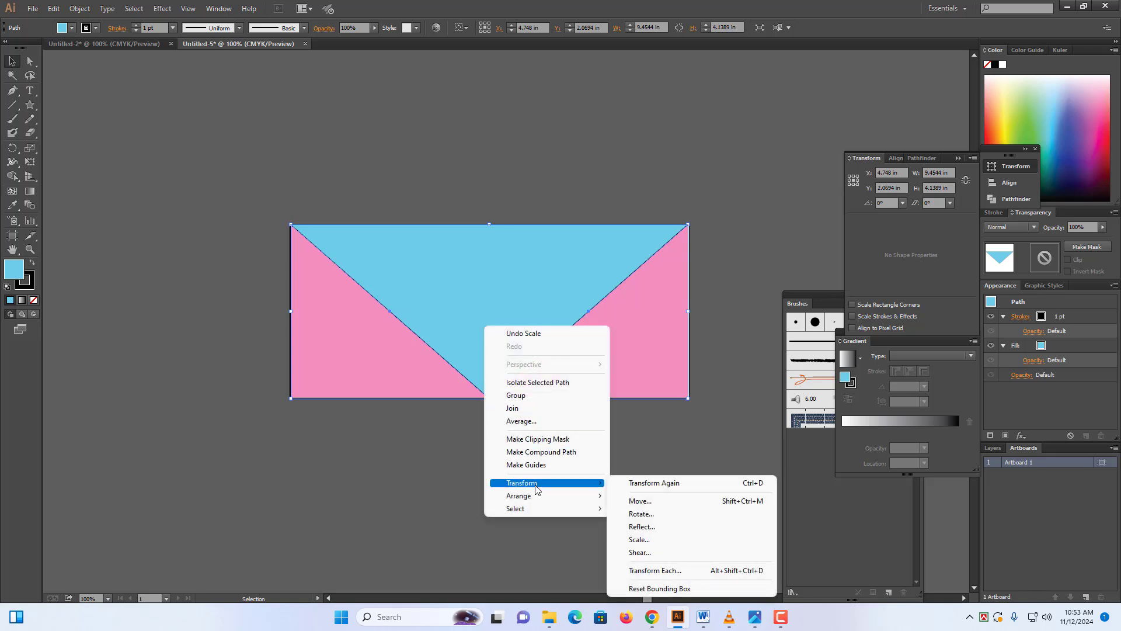
left_click(695, 527)
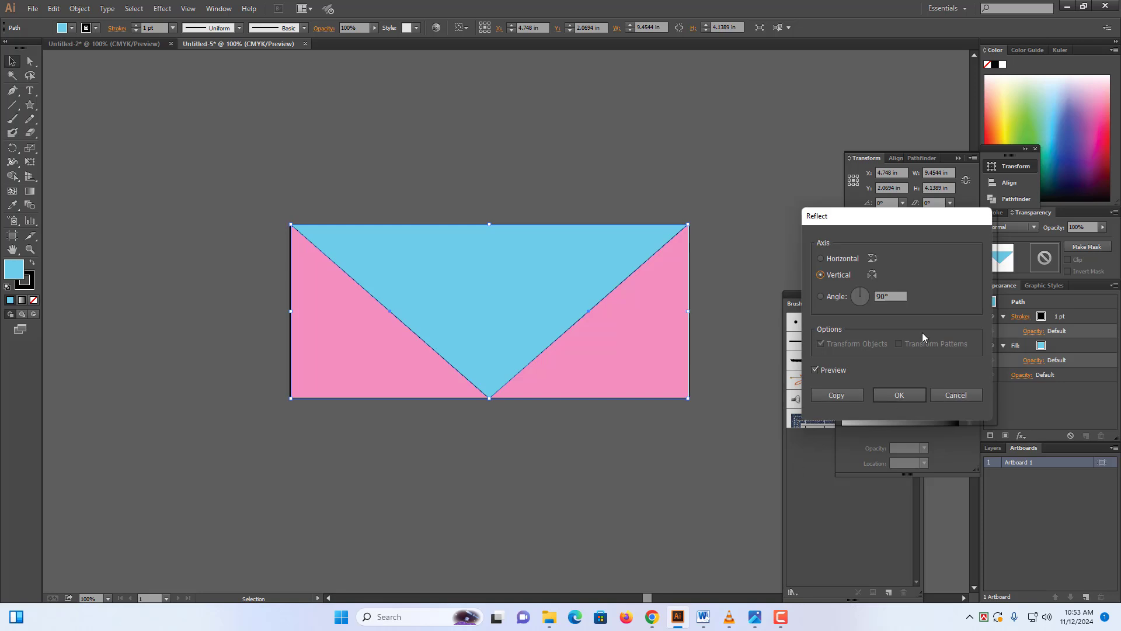
left_click(842, 395)
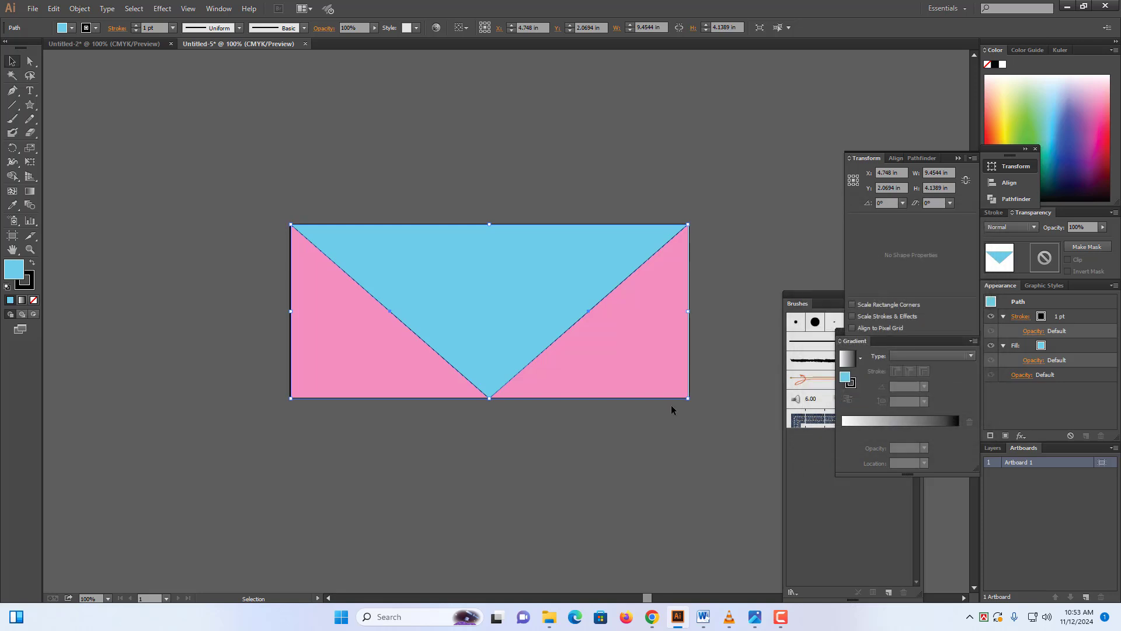
key("v")
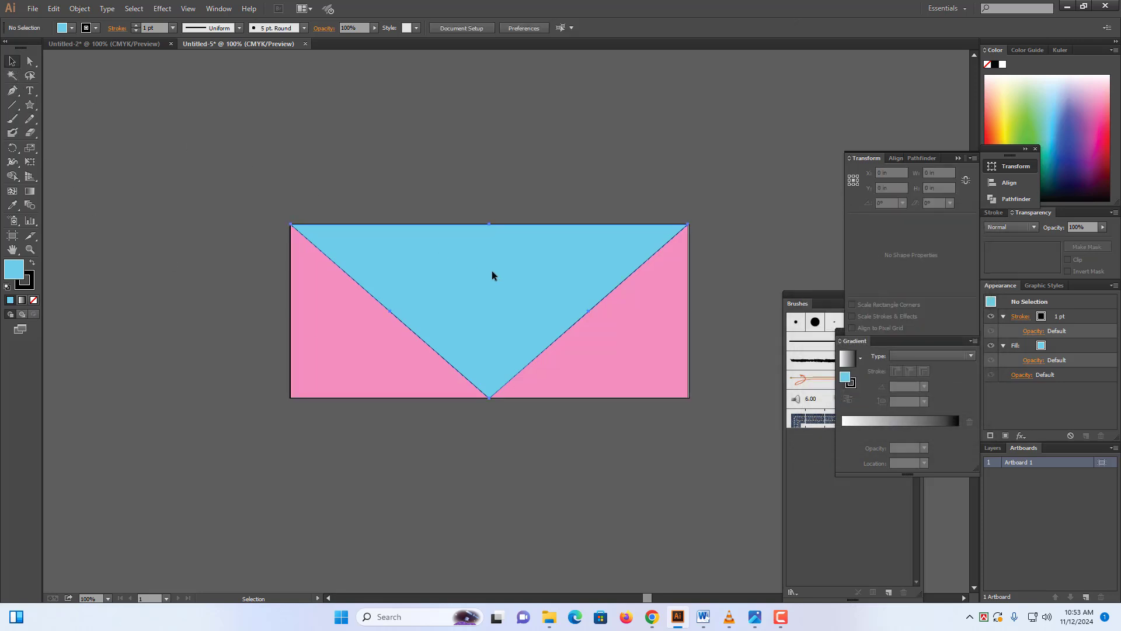
Step: Move the copied blue triangle upward, partly clear of the original triangle and the pink rectangle
left_click(492, 271)
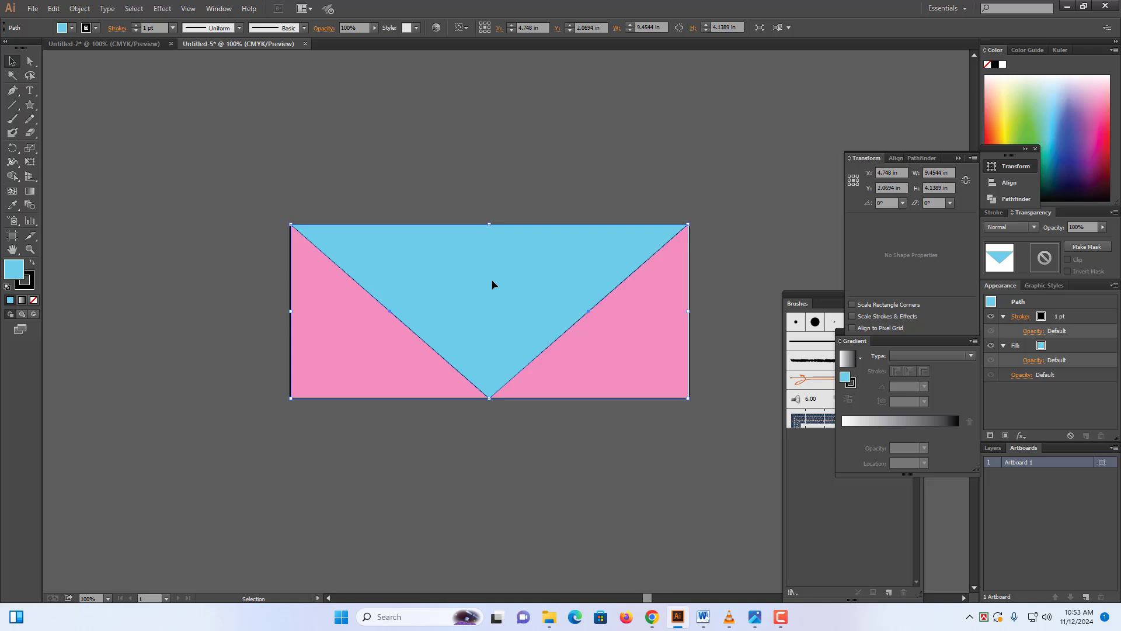
left_click(470, 454)
left_click(491, 325)
left_click_drag(492, 326, 298, 283)
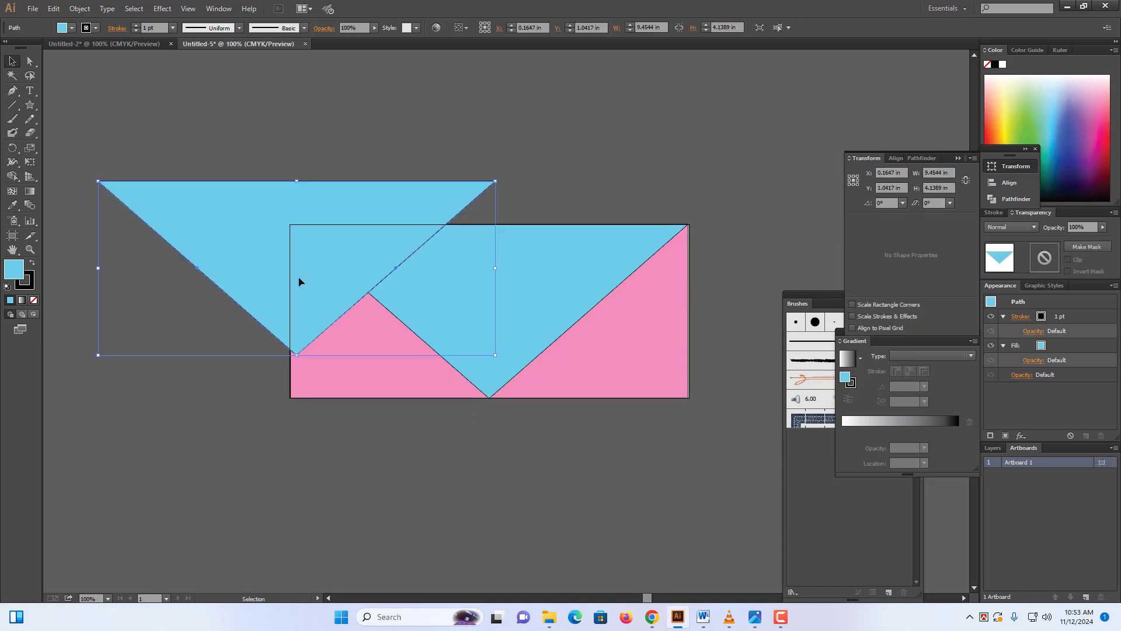
left_click_drag(285, 225, 504, 166)
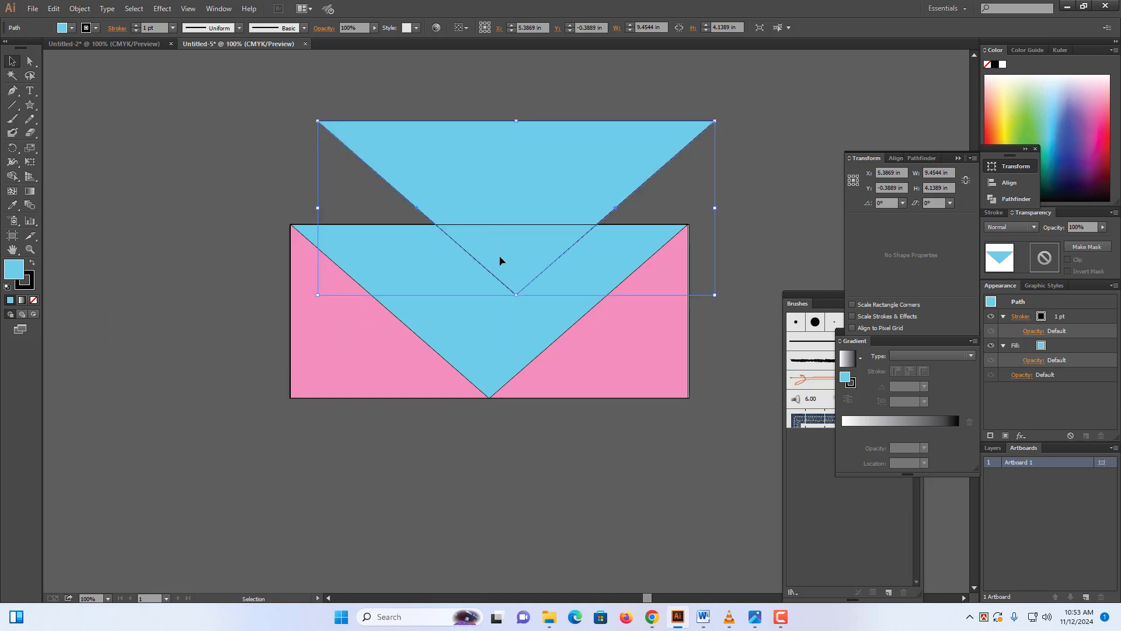
Step: Rotate the copied blue triangle by 180° so that its tip points upward
scroll(477, 379, "up", 1)
scroll(476, 378, "up", 5)
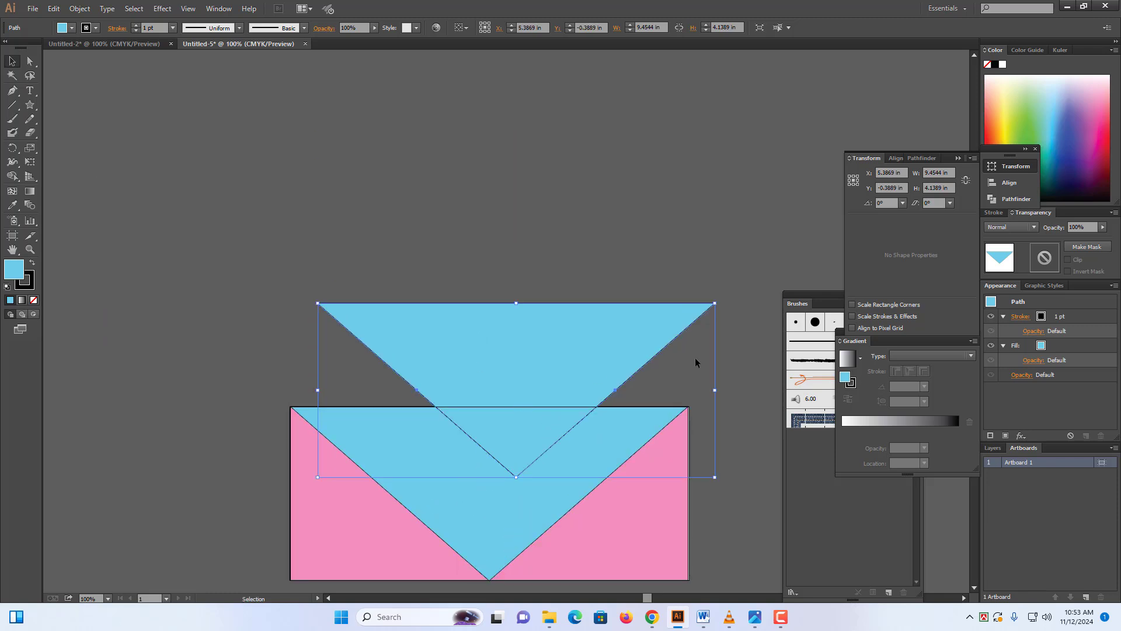
double_click(13, 148)
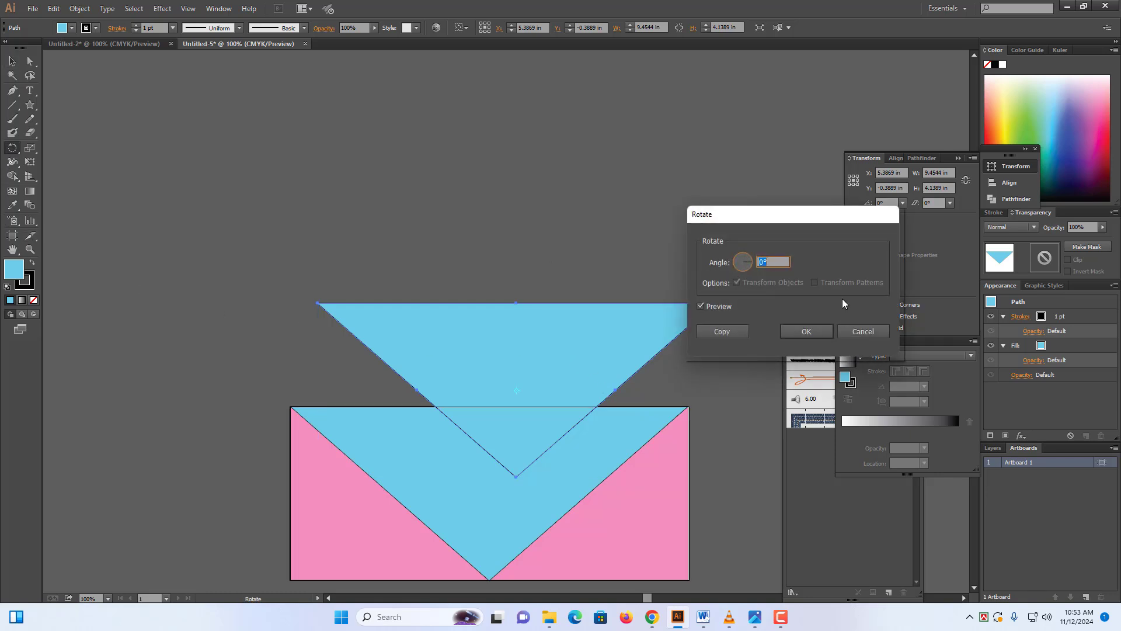
type("180")
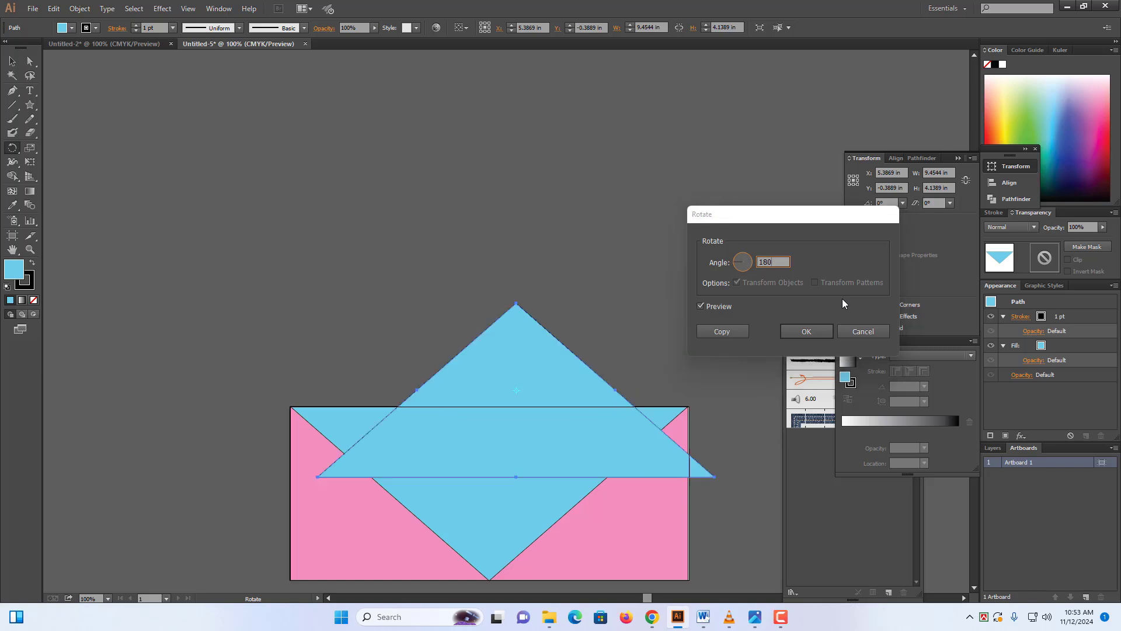
key("Return")
left_click(12, 61)
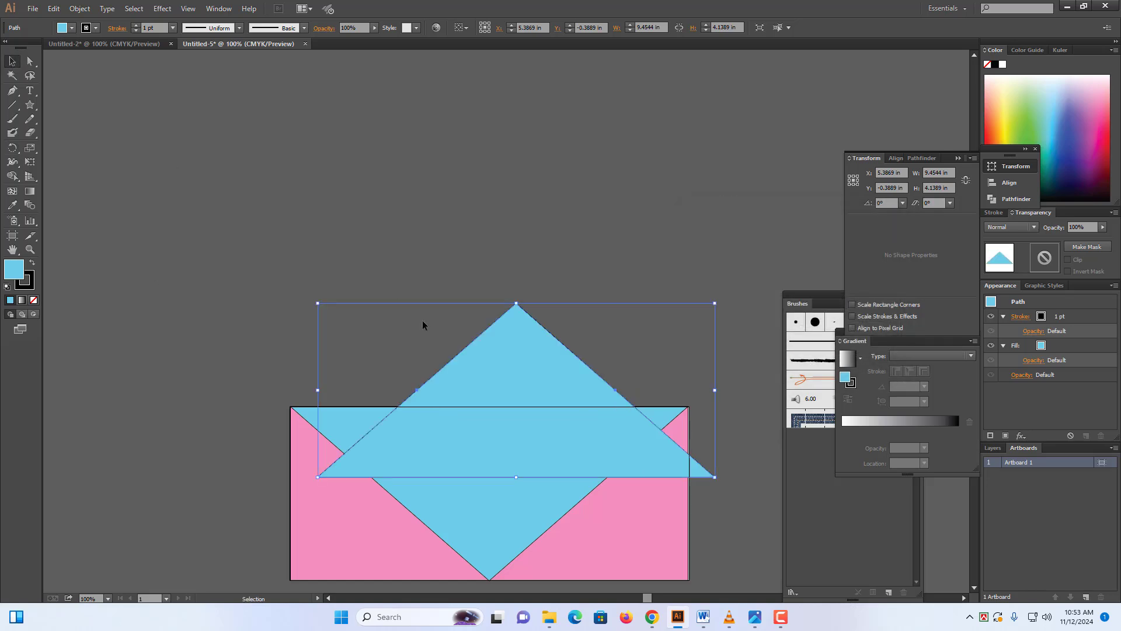
Step: Align the rotated triangle's base with the pink rectangle's upper edge and fill the triangle yellow
left_click_drag(526, 390, 509, 329)
scroll(505, 331, "down", 4)
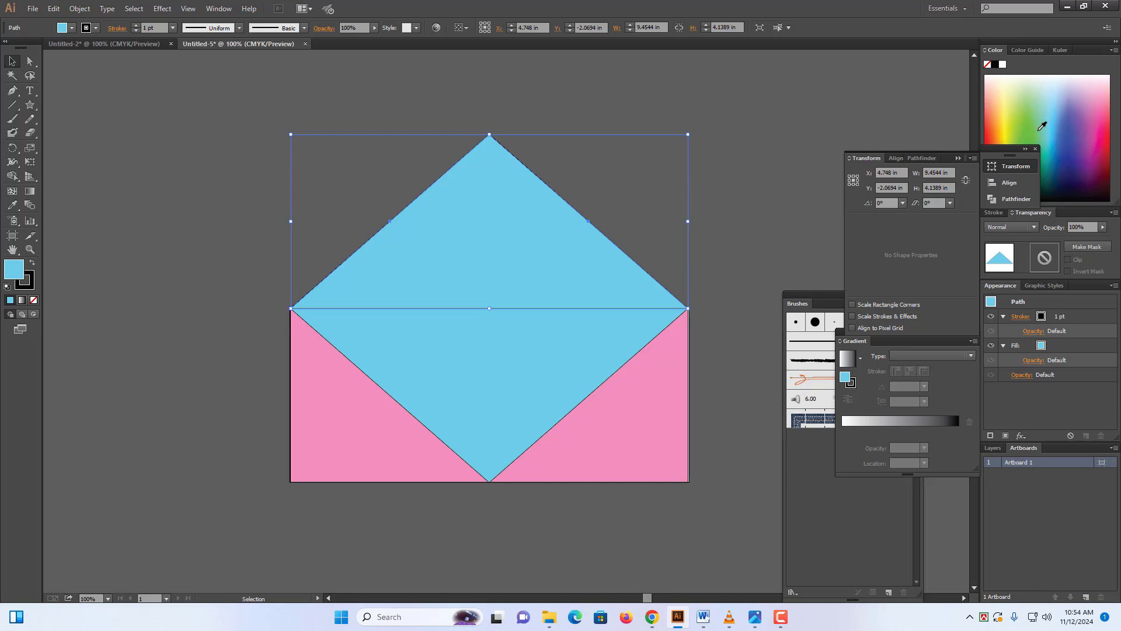
left_click(1007, 112)
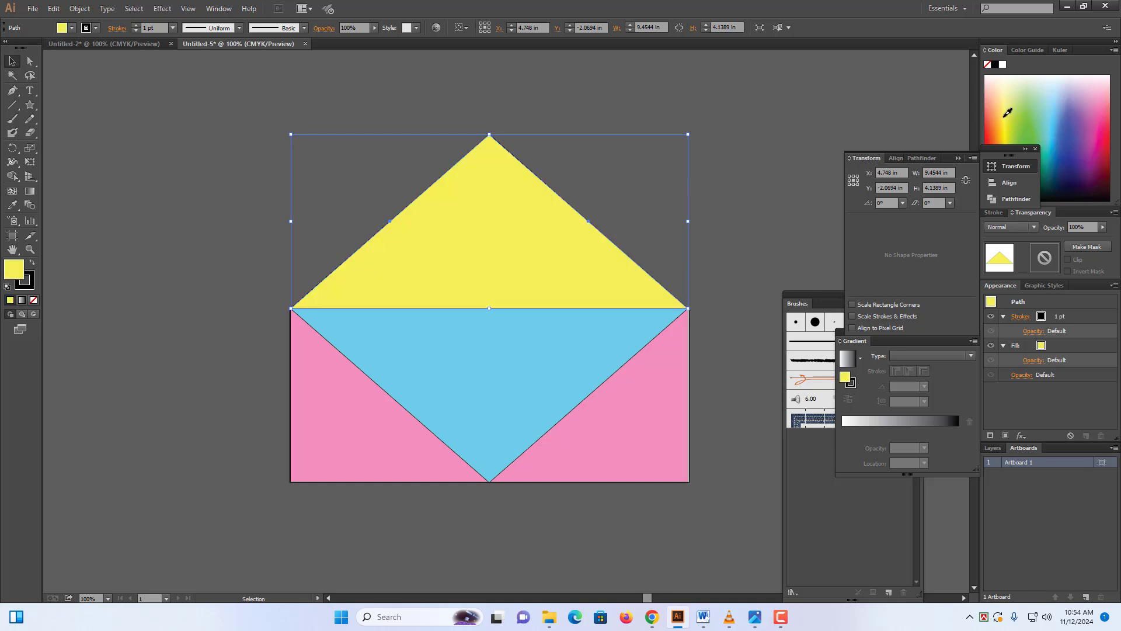
left_click(739, 240)
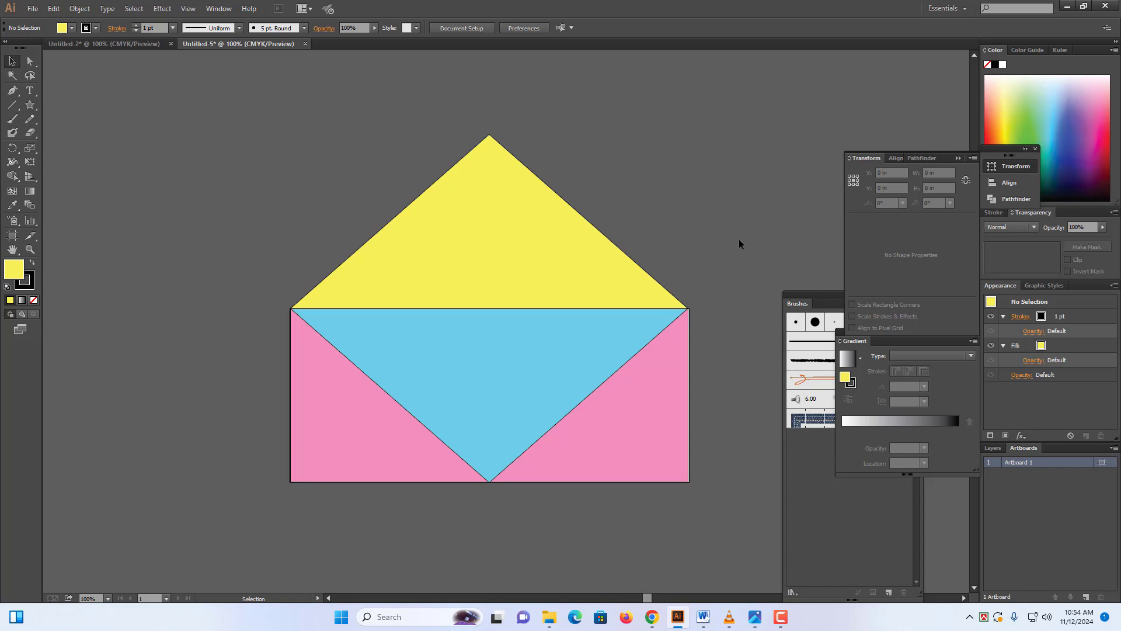
Step: Round only the yellow flap's top tip with a corner radius of about 0.69 in, then deselect it
left_click(481, 185)
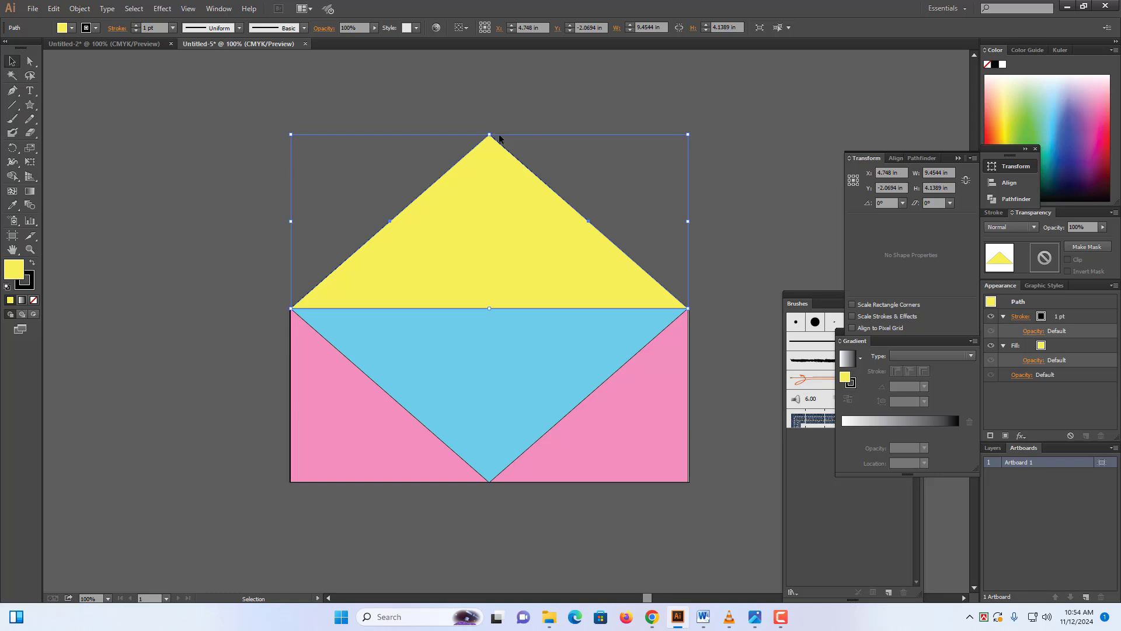
left_click(220, 117)
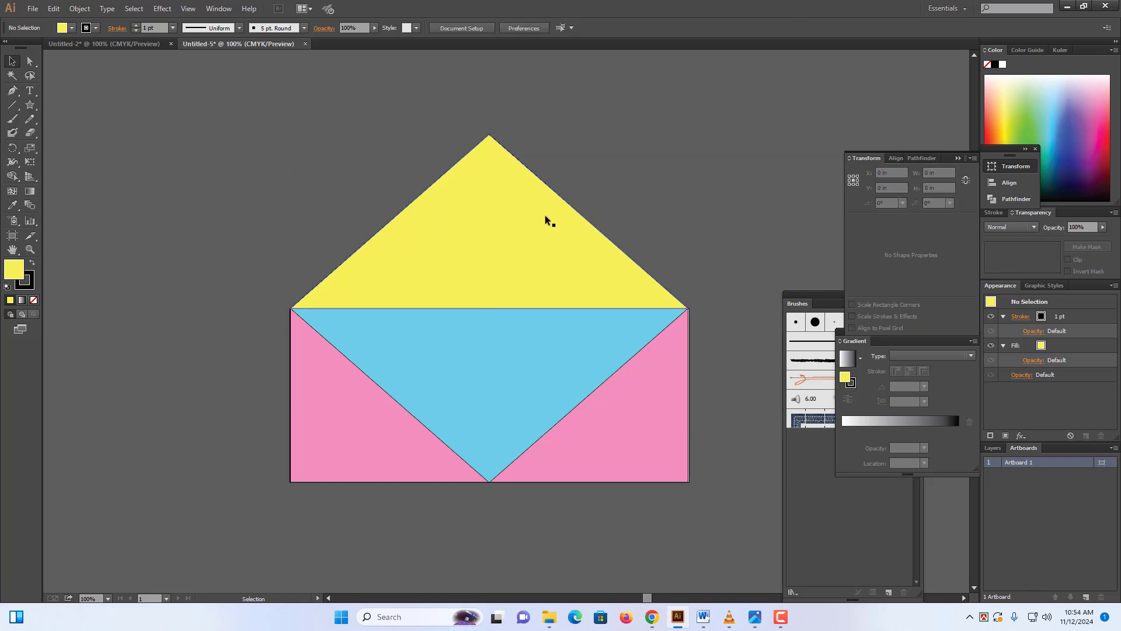
left_click(400, 227)
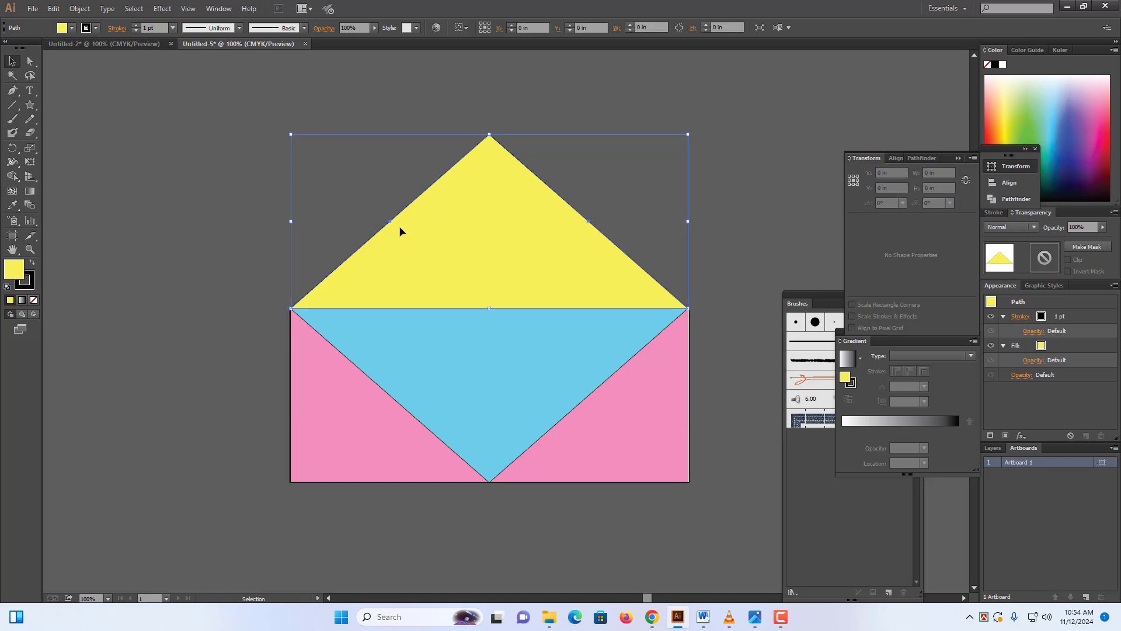
left_click(30, 65)
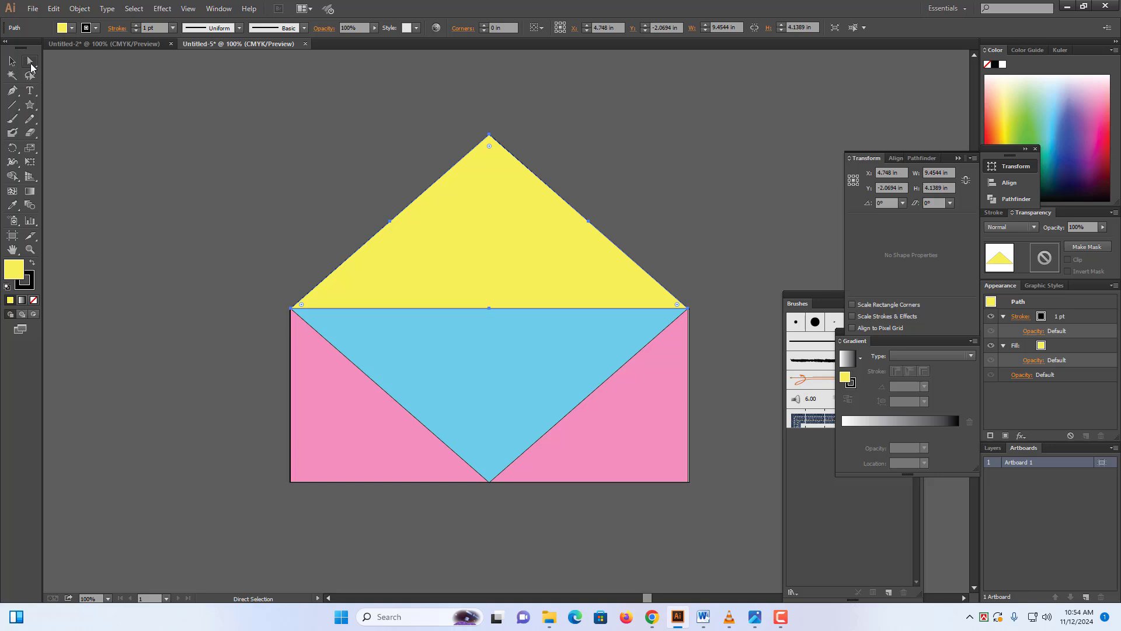
left_click(489, 135)
left_click_drag(489, 146, 491, 175)
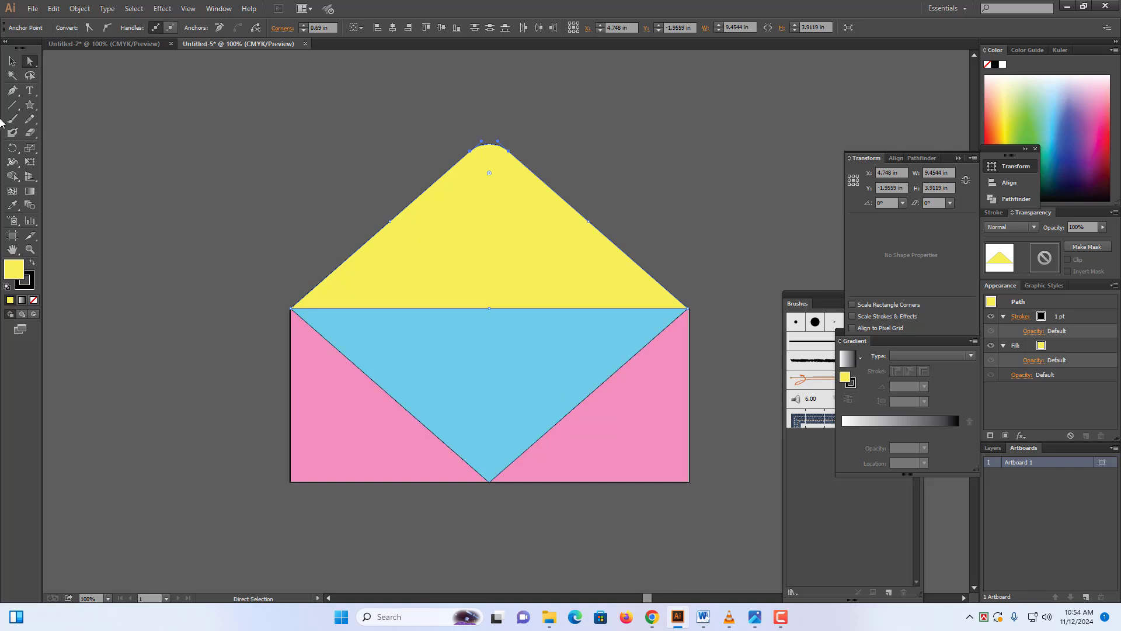
left_click(13, 61)
left_click(216, 212)
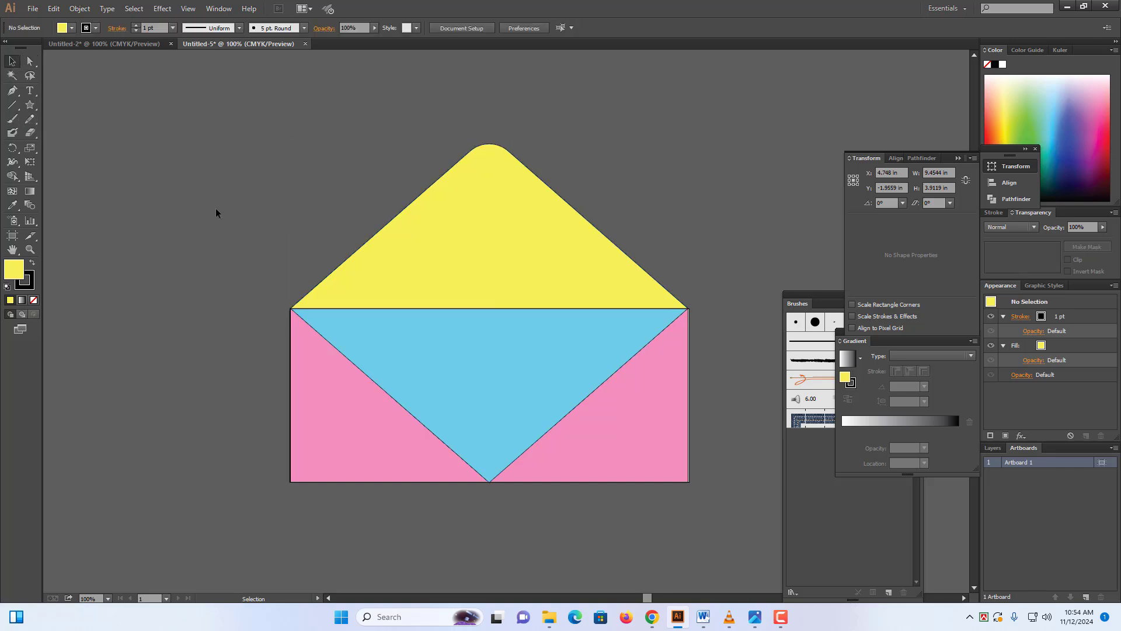